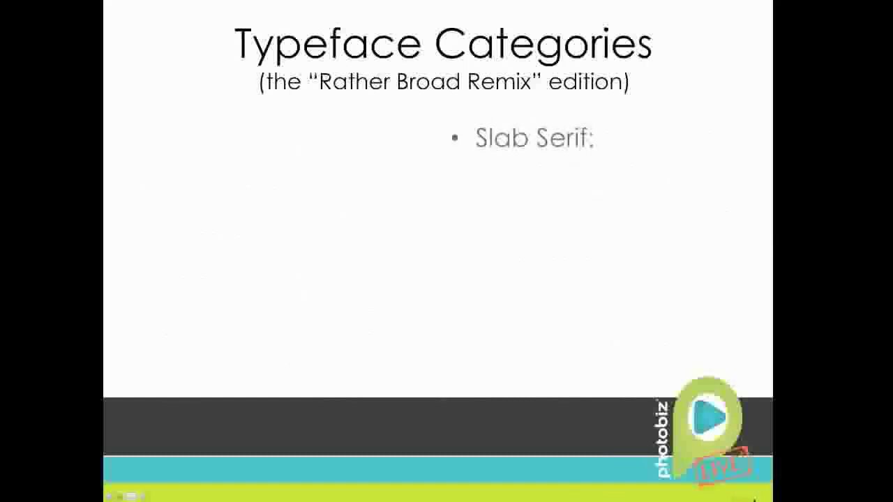
# - Reveal the slab serif description and font samples, moving on to the Typeface Resources slide
pyautogui.press('Right')
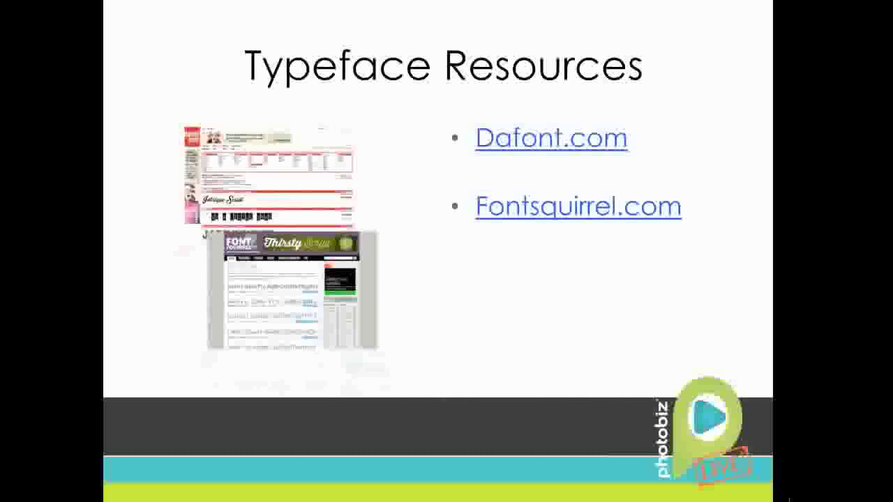
# - Advance to Key Principles of Logo Design, show Be describable and Be memorable, then step back once
pyautogui.press('Right')
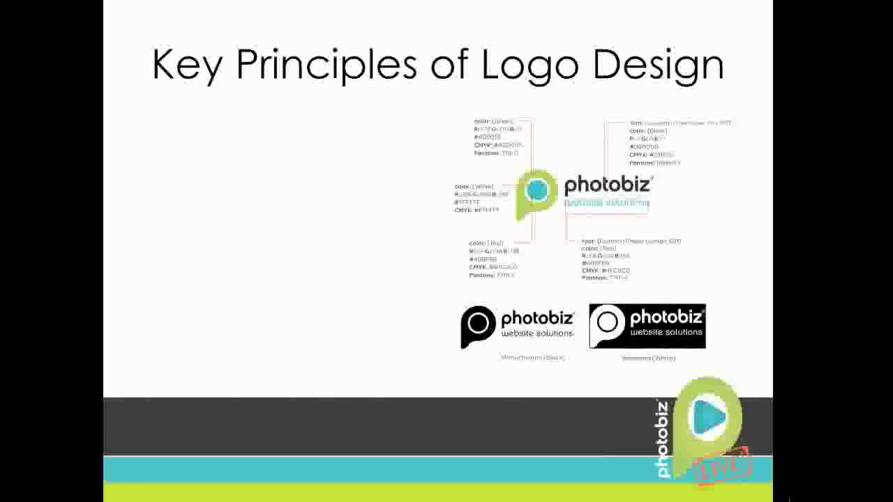
pyautogui.press('Right')
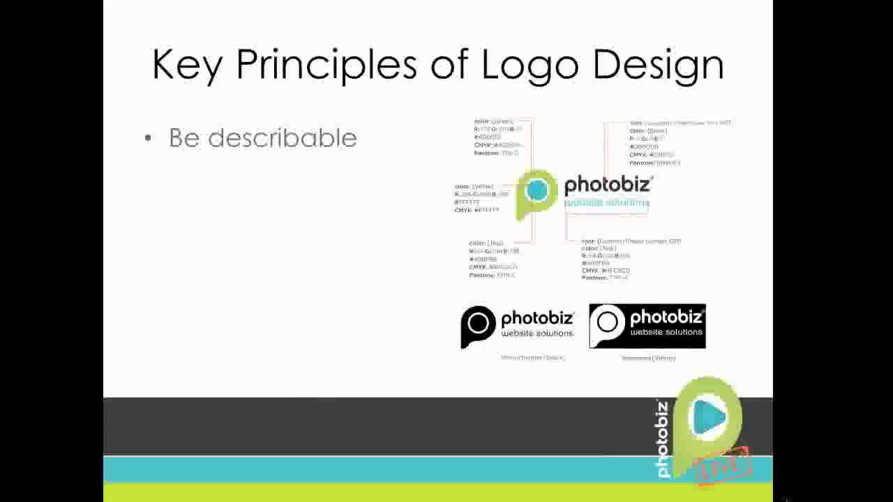
pyautogui.press('Right')
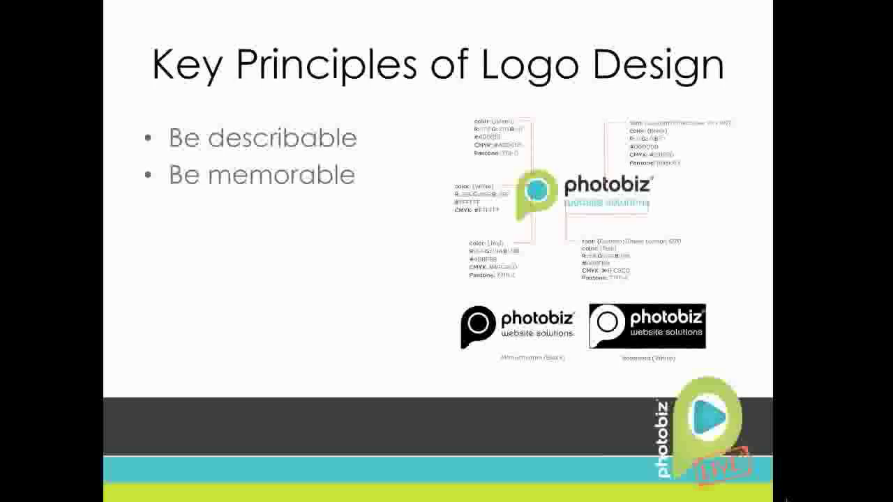
pyautogui.press('Left')
pyautogui.press('Left')
pyautogui.press('Left')
pyautogui.press('Left')
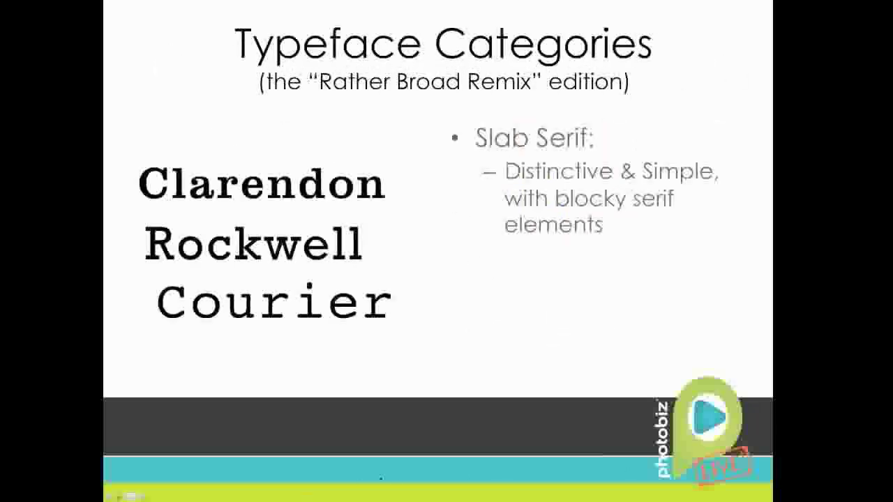
# - Step forward to the Key Principles bullets so Be effective with or without color shows
pyautogui.press('Right')
pyautogui.press('Right')
pyautogui.press('Right')
pyautogui.press('Right')
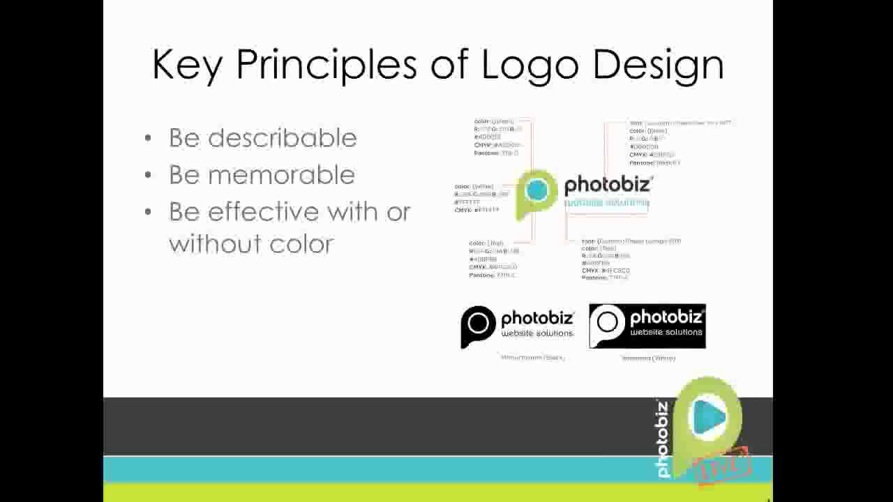
# - Show the fourth Key Principles bullet, Be scalable
pyautogui.press('Right')
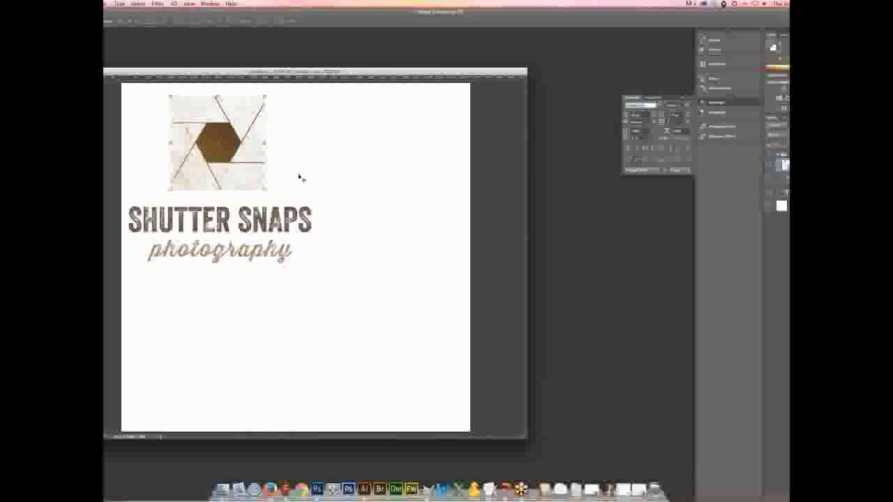
# - Draw a text box below the logo, type SH and try a 72 pt size
pyautogui.press('Return')
pyautogui.press('m')
pyautogui.moveTo(198, 288); pyautogui.dragTo(386, 341)
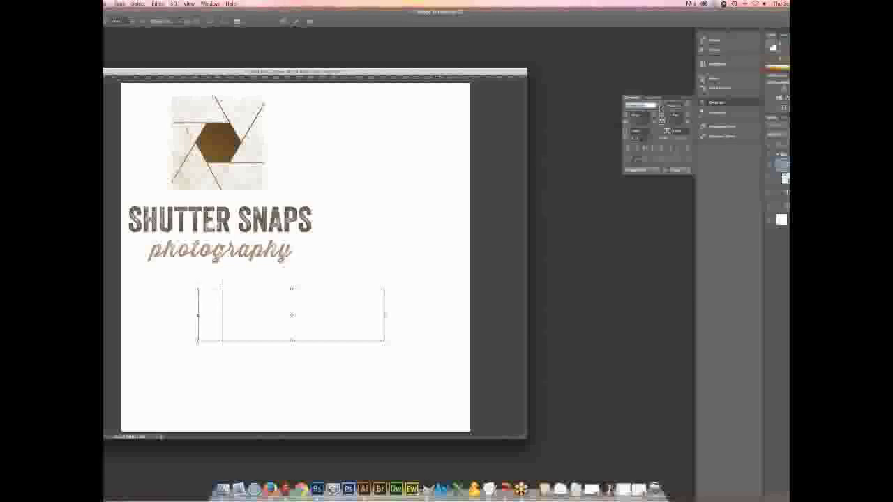
pyautogui.write('SH')
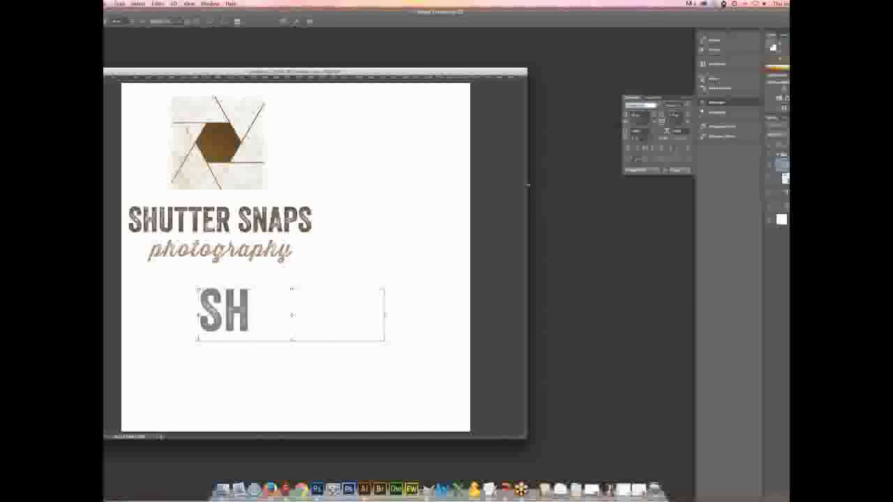
pyautogui.hotkey('shift', 'Left')
pyautogui.hotkey('shift', 'Left')
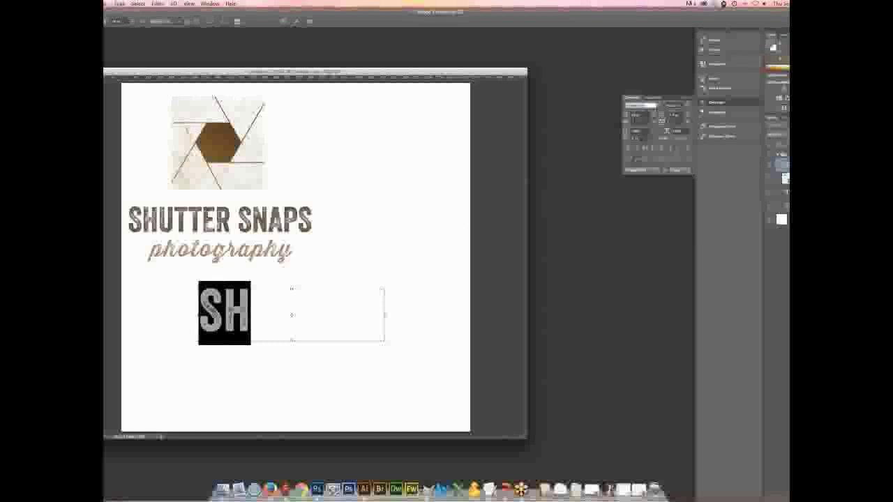
pyautogui.press('Tab')
pyautogui.write('72')
pyautogui.press('Return')
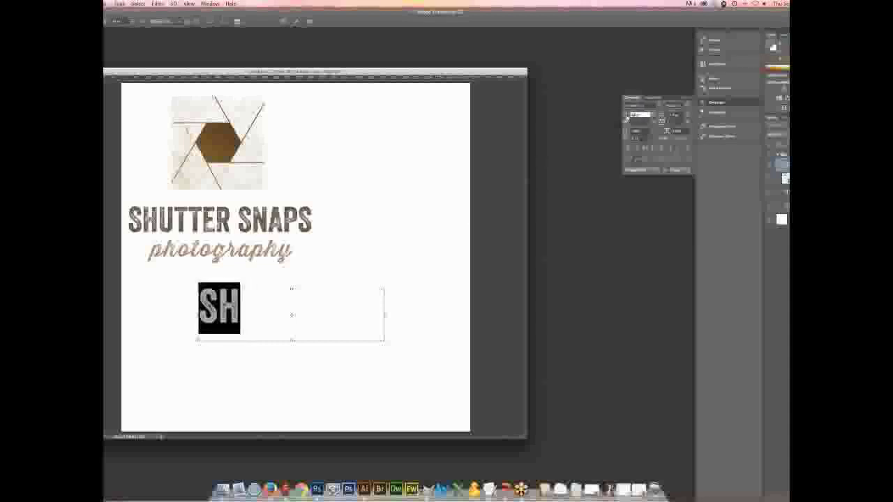
pyautogui.press('Delete')
pyautogui.press('super+z')
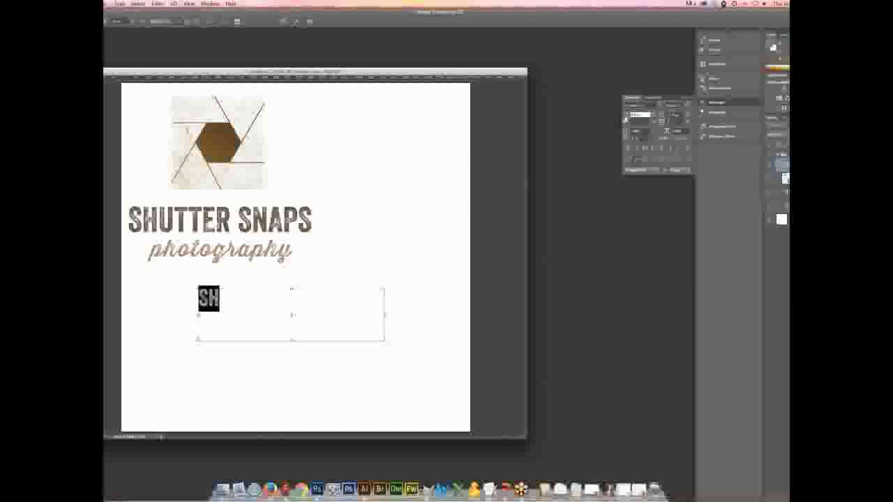
# - Finish typing SHUTTER SNAPS, fix the typo and set the whole line to 30 pt
pyautogui.click(251, 305)
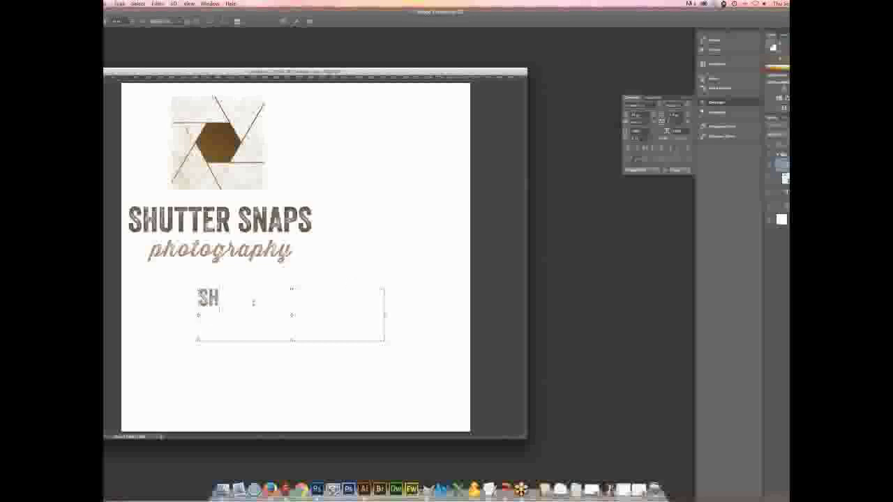
pyautogui.write('UTTER SNAPP')
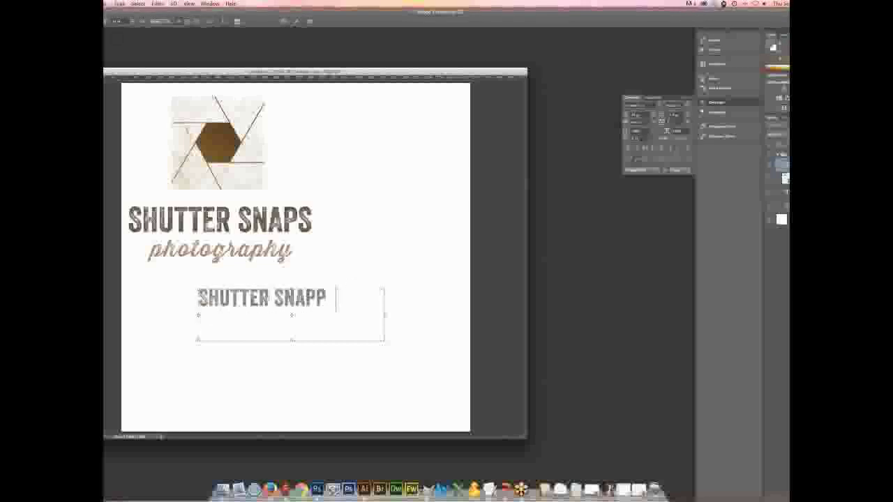
pyautogui.write('S')
pyautogui.press('Left')
pyautogui.press('BackSpace')
pyautogui.moveTo(334, 300); pyautogui.dragTo(164, 298)
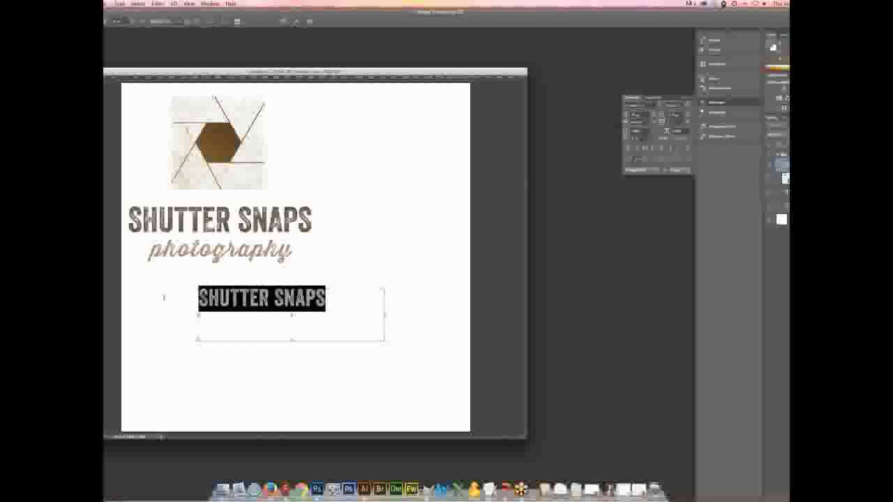
pyautogui.click(639, 114)
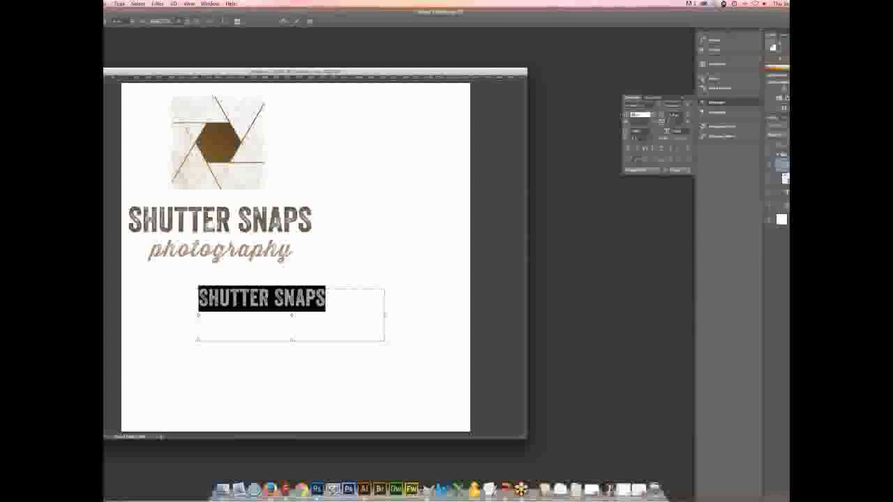
pyautogui.write('30')
pyautogui.press('Return')
# - Shrink the text box to fit SHUTTER SNAPS and commit the text
pyautogui.click(366, 316)
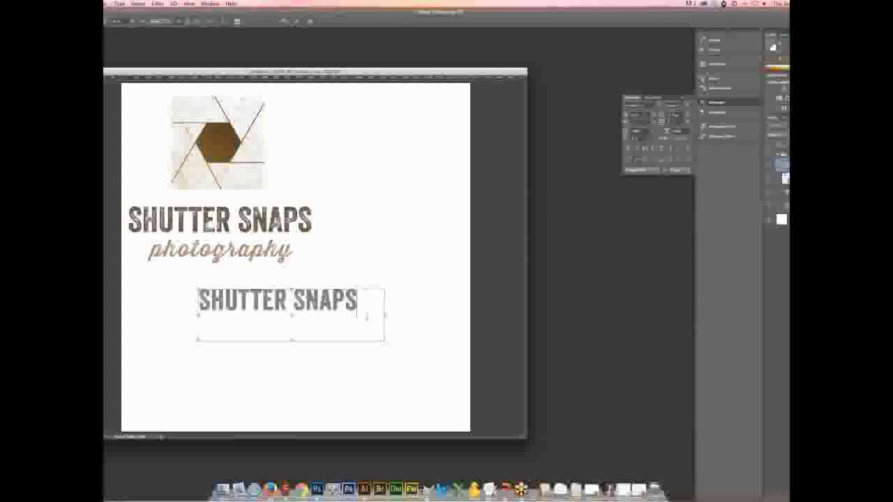
pyautogui.moveTo(384, 340); pyautogui.dragTo(375, 386)
pyautogui.press('super+Return')
pyautogui.press('v')
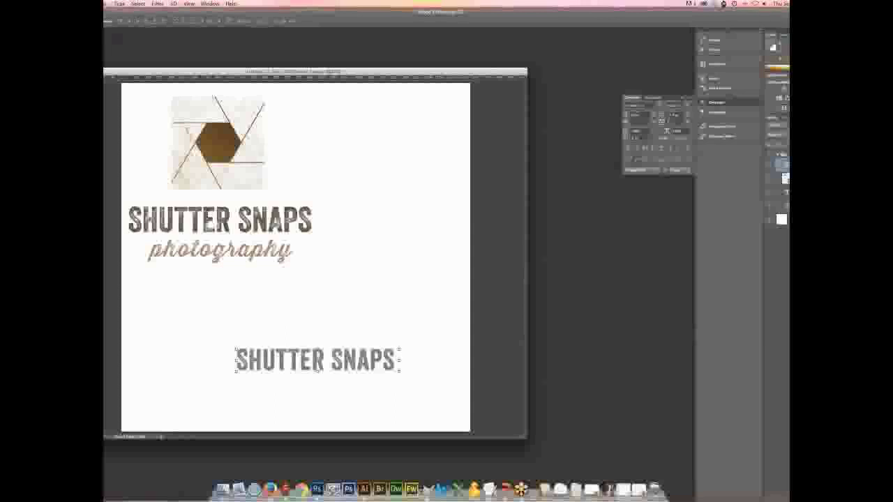
# - Duplicate the SHUTTER SNAPS layer, move the copy down and retype it as PHOTOGRAPHY
pyautogui.press('super+j')
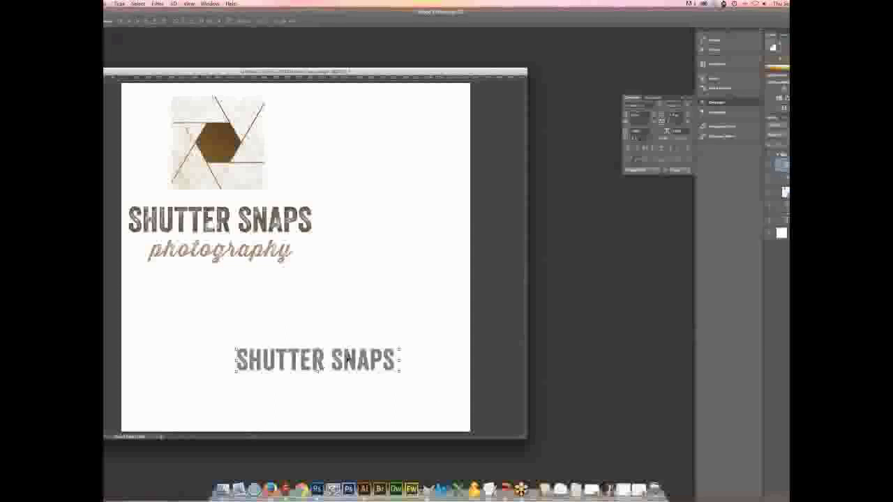
pyautogui.moveTo(348, 360); pyautogui.dragTo(257, 385)
pyautogui.press('t')
pyautogui.write('PHOTO')
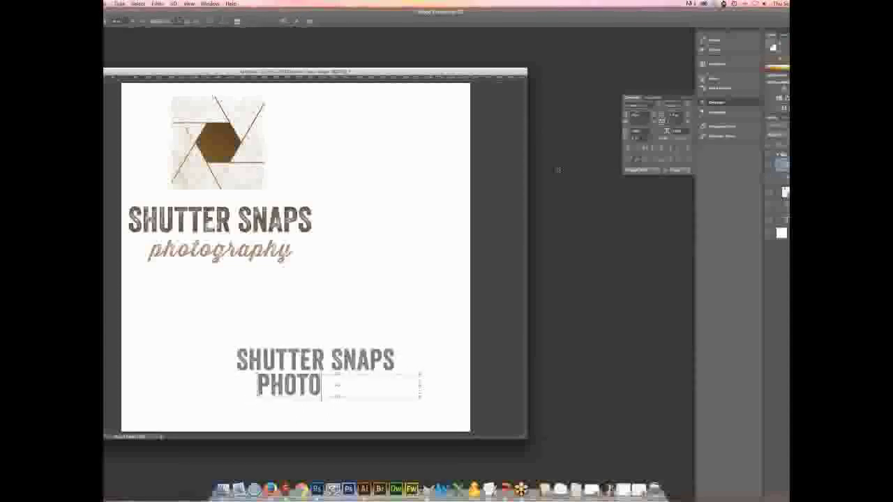
pyautogui.write('GRAPHY')
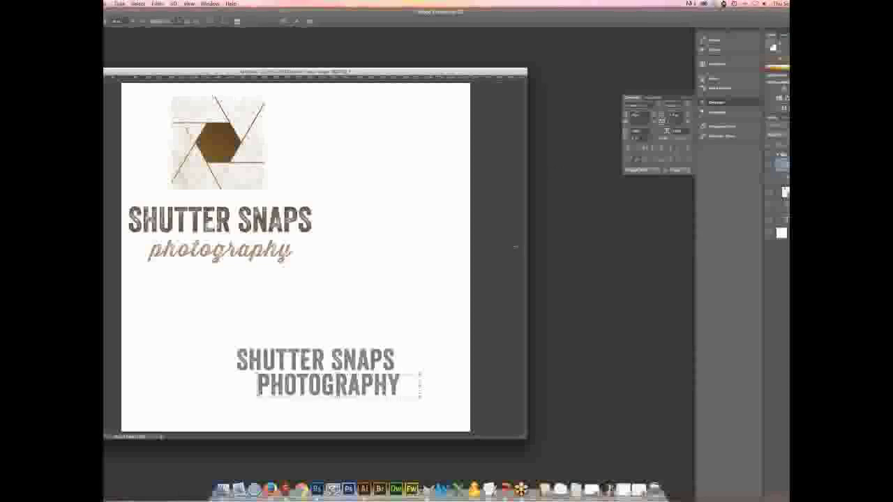
pyautogui.press('super+a')
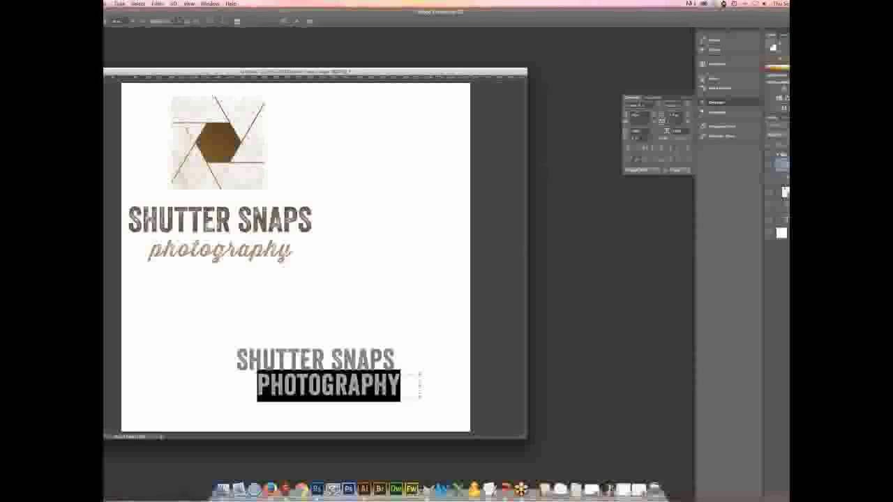
# - Give the PHOTOGRAPHY text a script font at a smaller size and commit it
pyautogui.click(656, 105)
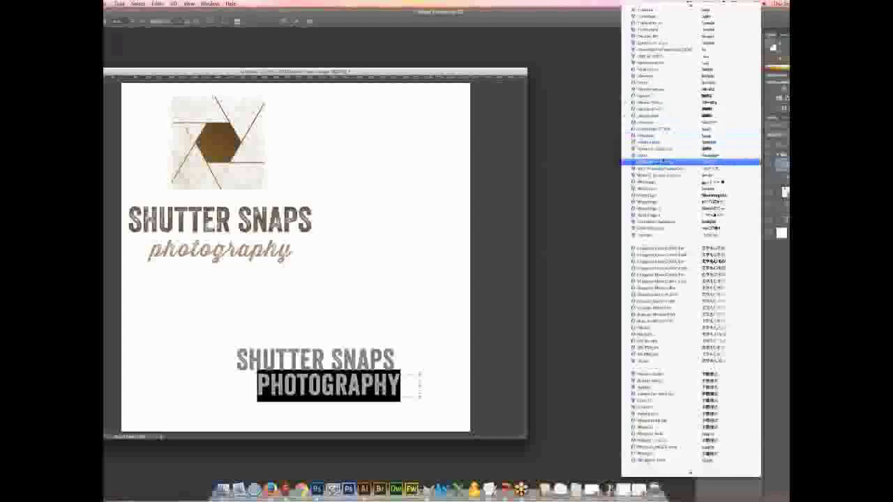
pyautogui.scroll(5, 662, 160)
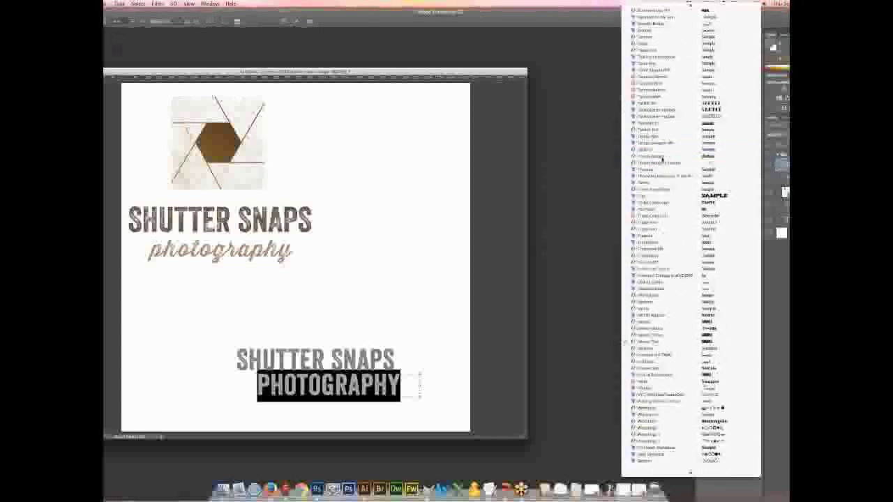
pyautogui.click(661, 158)
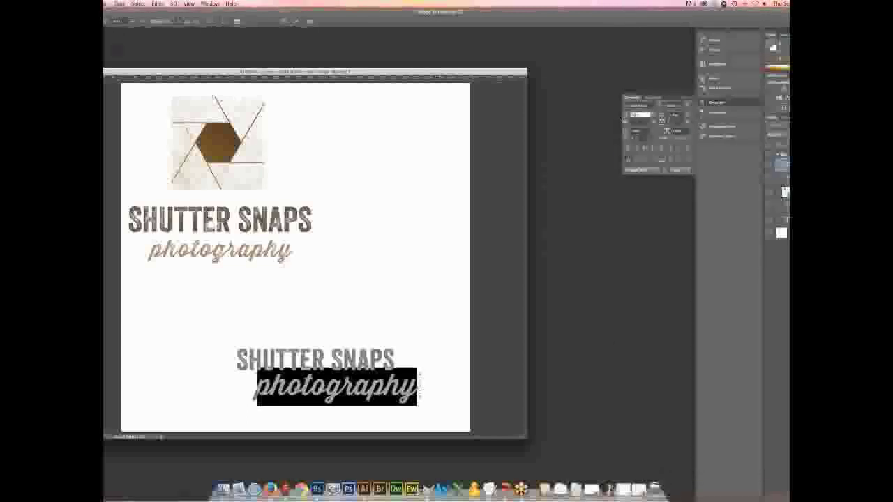
pyautogui.press('Return')
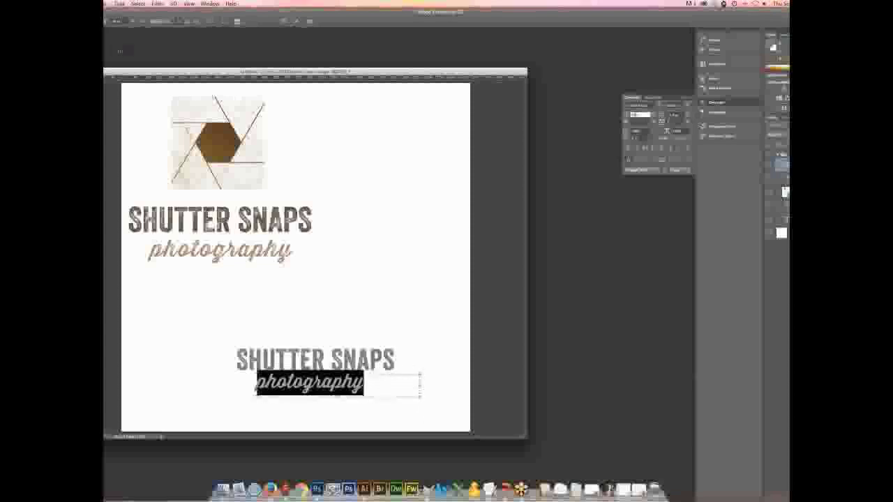
pyautogui.press('super+Return')
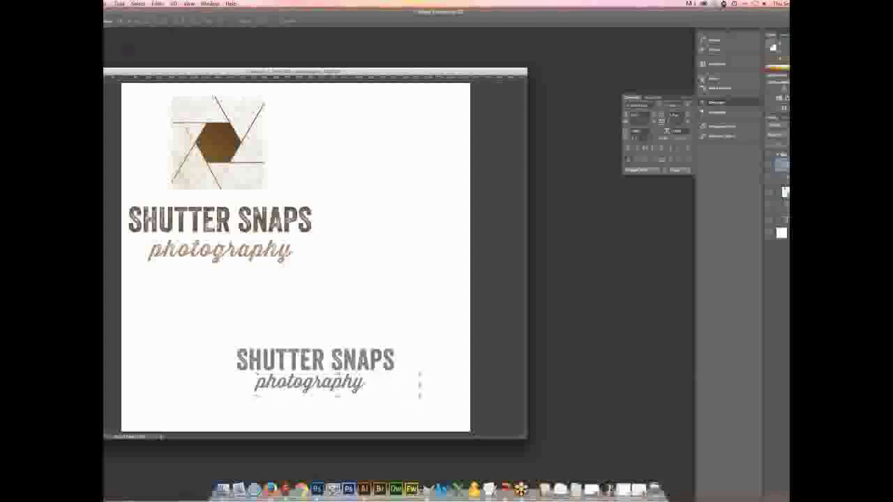
pyautogui.press('v')
# - Colour the photography text #6f8396 and centre it beneath the lower SHUTTER SNAPS
pyautogui.click(676, 139)
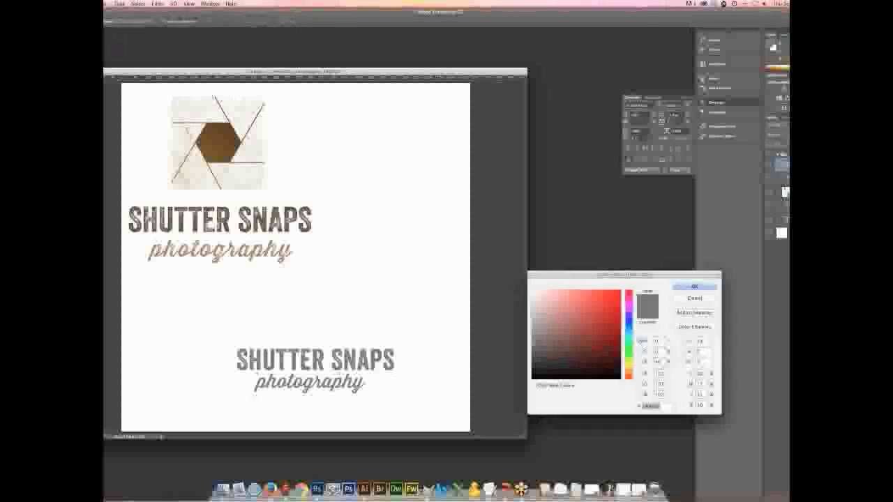
pyautogui.write('6f8396')
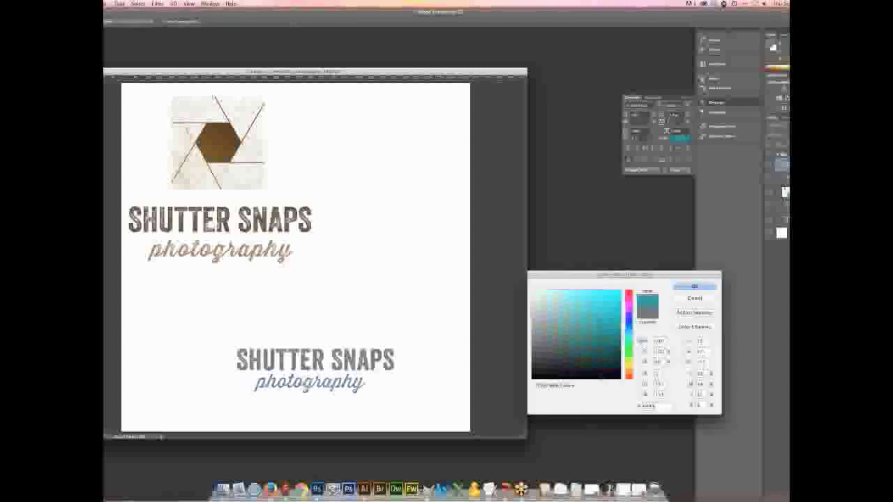
pyautogui.press('Return')
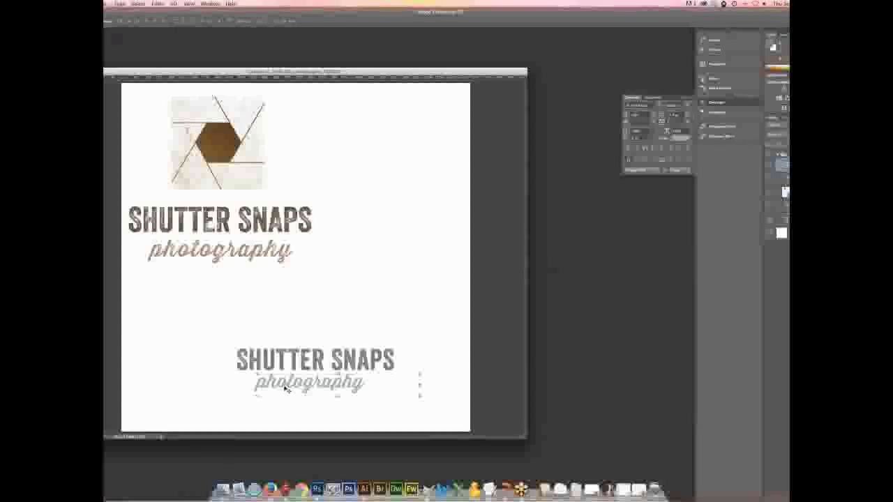
pyautogui.moveTo(354, 393); pyautogui.dragTo(293, 388)
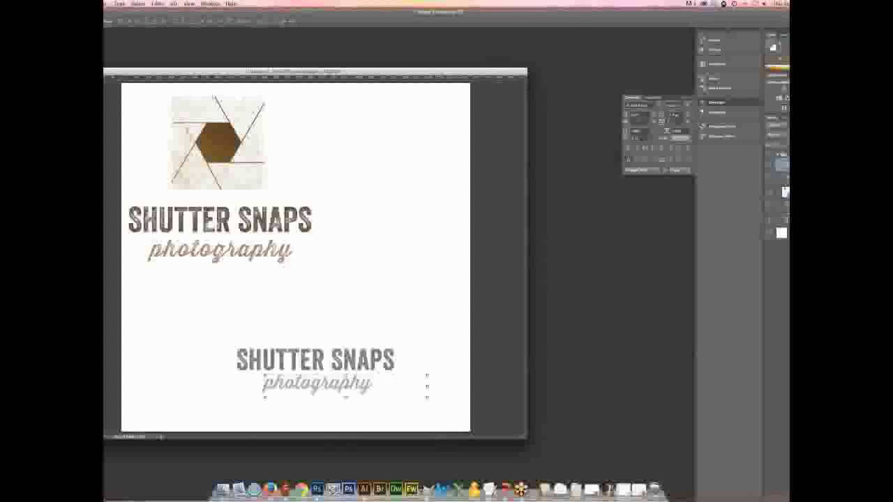
pyautogui.press('super+alt+a')
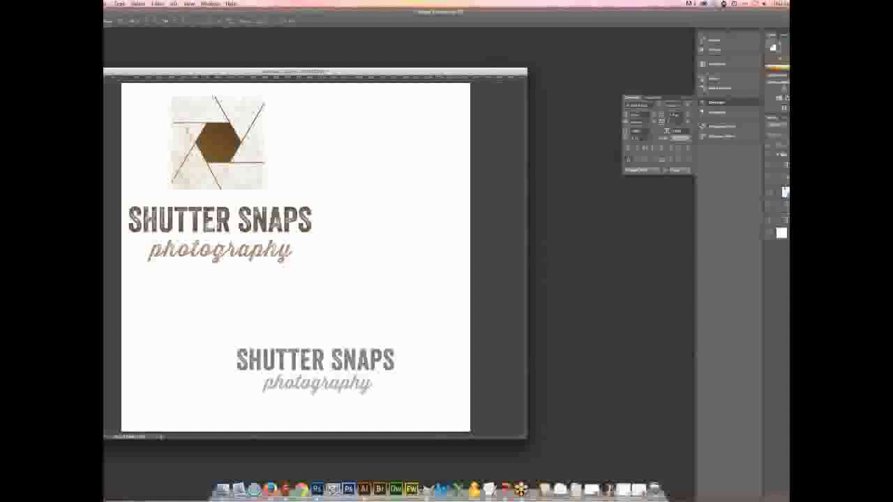
pyautogui.press('a')
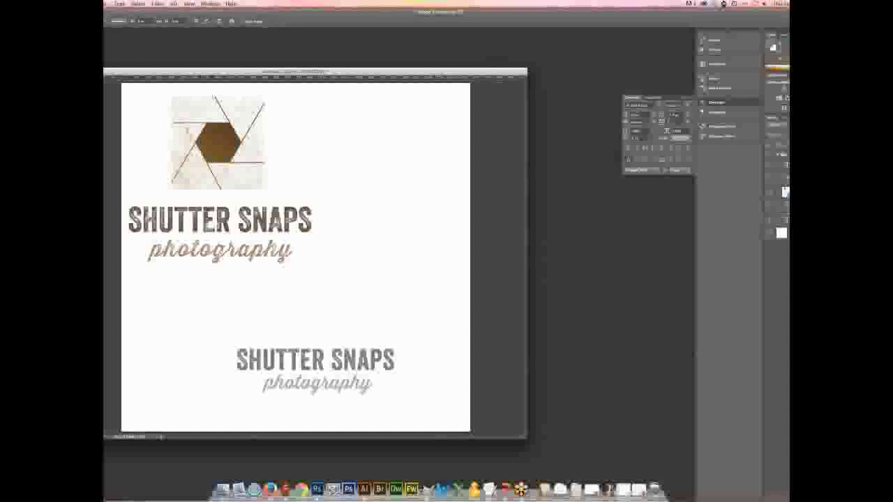
# - Make a grey square above the lower wordmark and nudge it into position
pyautogui.press('m')
pyautogui.moveTo(309, 269); pyautogui.dragTo(393, 338)
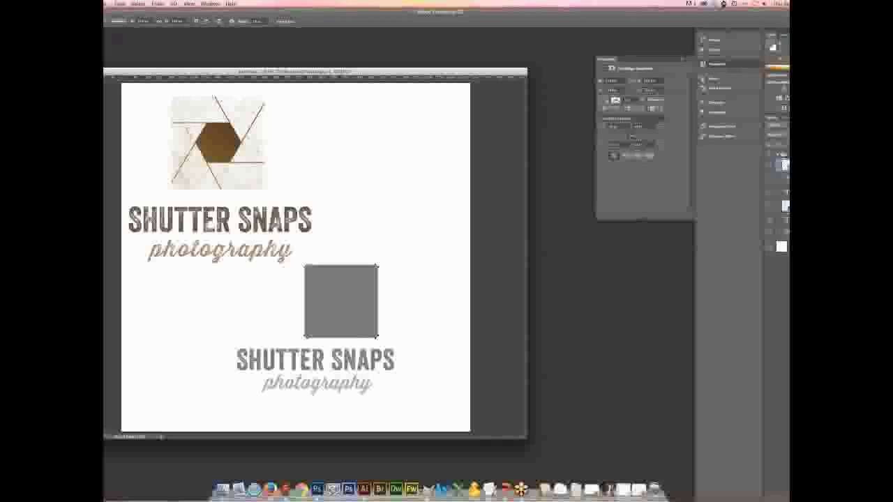
pyautogui.press('v')
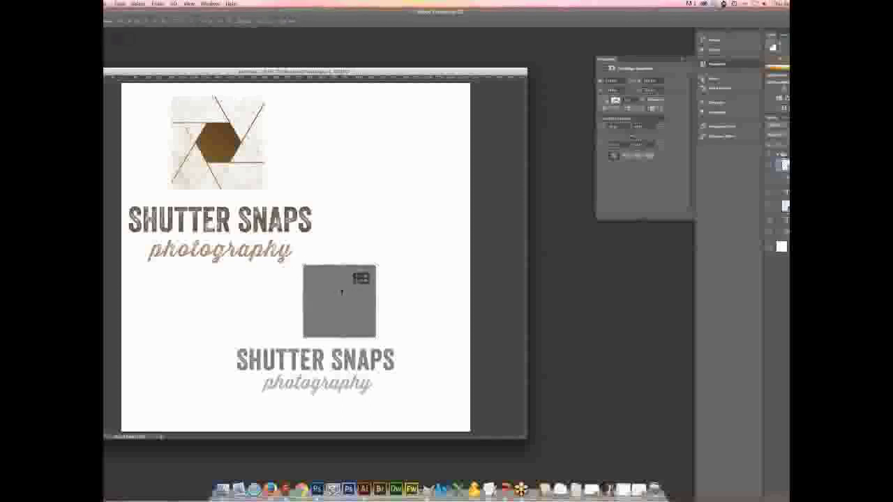
pyautogui.moveTo(357, 290); pyautogui.dragTo(331, 294)
pyautogui.press('Right')
pyautogui.press('Right')
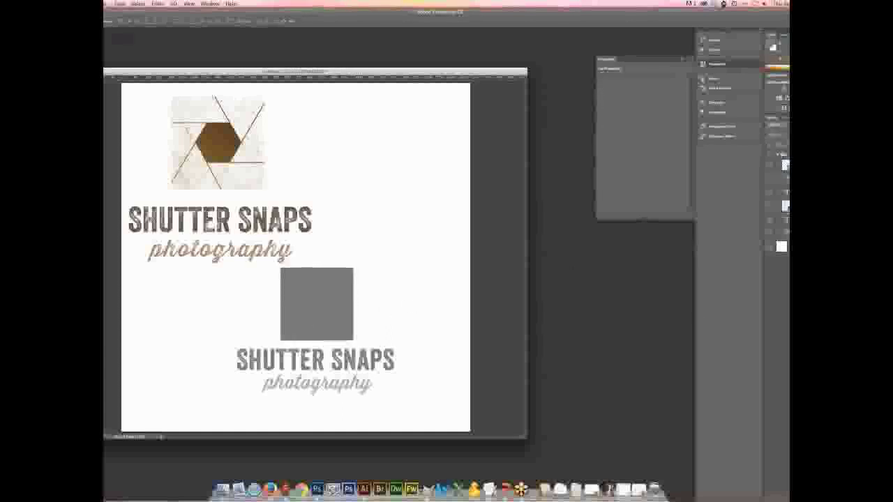
# - Set the Polygon corner radius to 10 and draw a white hexagon at the grey square's centre
pyautogui.press('u')
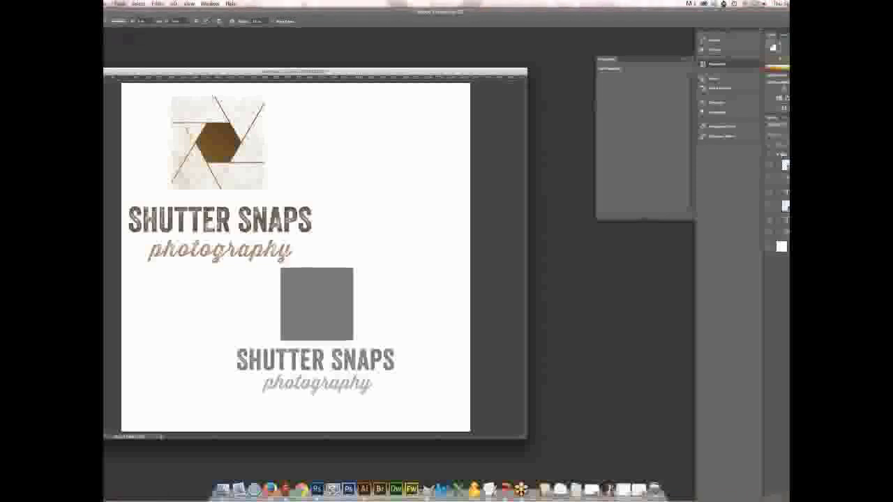
pyautogui.click(251, 21)
pyautogui.write('10')
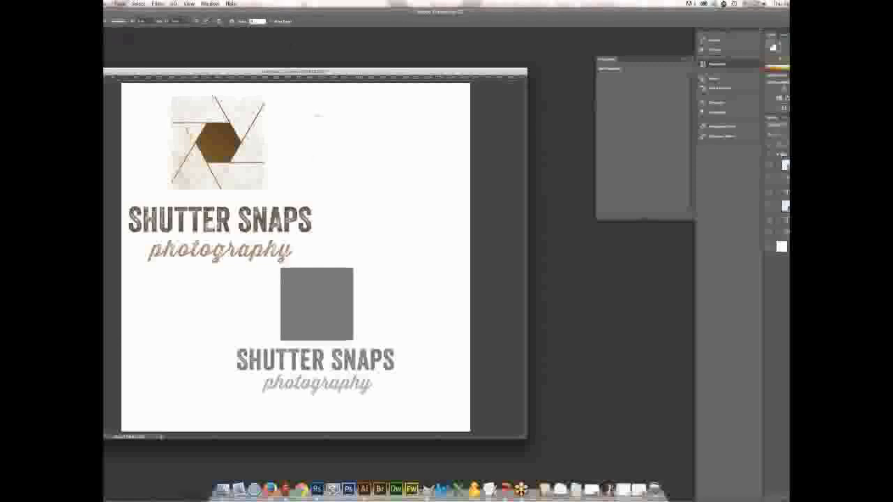
pyautogui.press('Return')
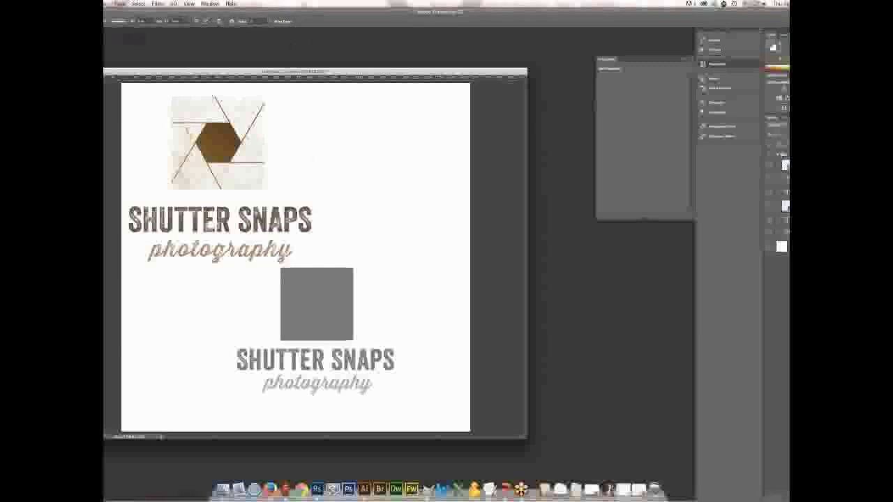
pyautogui.moveTo(327, 293)
pyautogui.mouseDown()
pyautogui.moveTo(349, 320)
pyautogui.moveTo(336, 320)
pyautogui.moveTo(328, 305)
pyautogui.mouseUp()
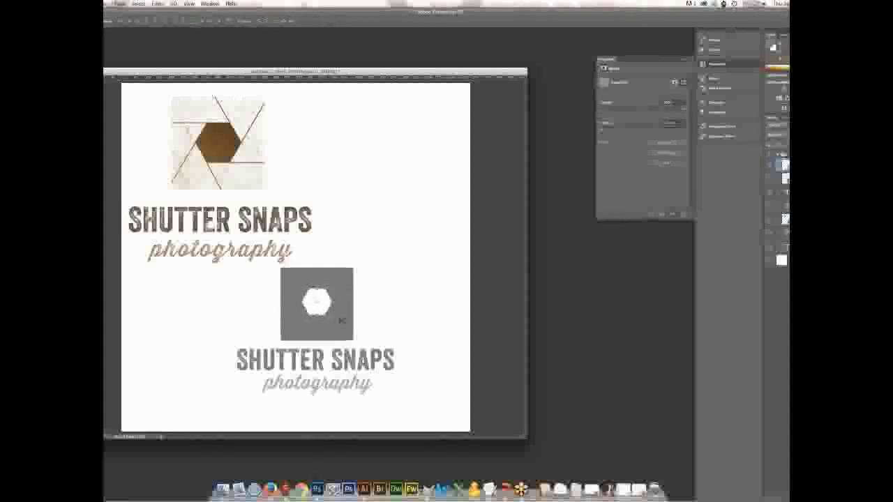
pyautogui.moveTo(326, 304)
pyautogui.mouseDown()
pyautogui.moveTo(335, 308)
pyautogui.moveTo(322, 305)
pyautogui.mouseUp()
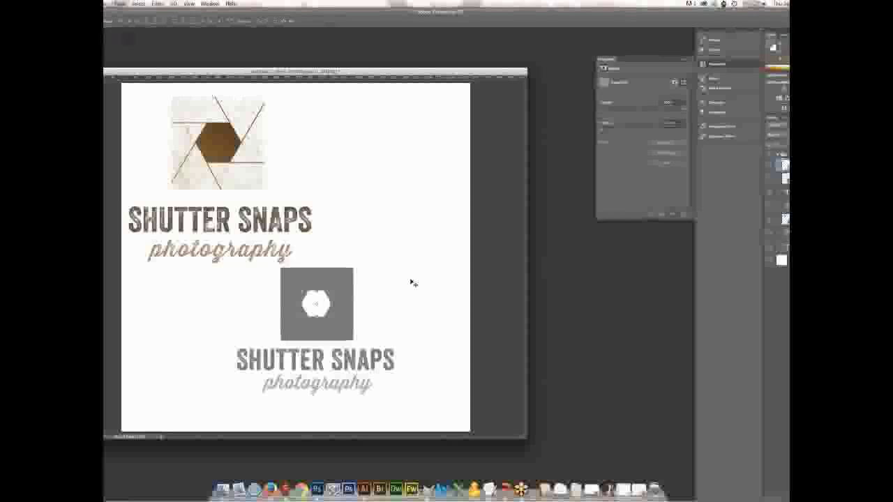
# - Zoom in on the lower logo and reselect the hexagon shape layer
pyautogui.press('w')
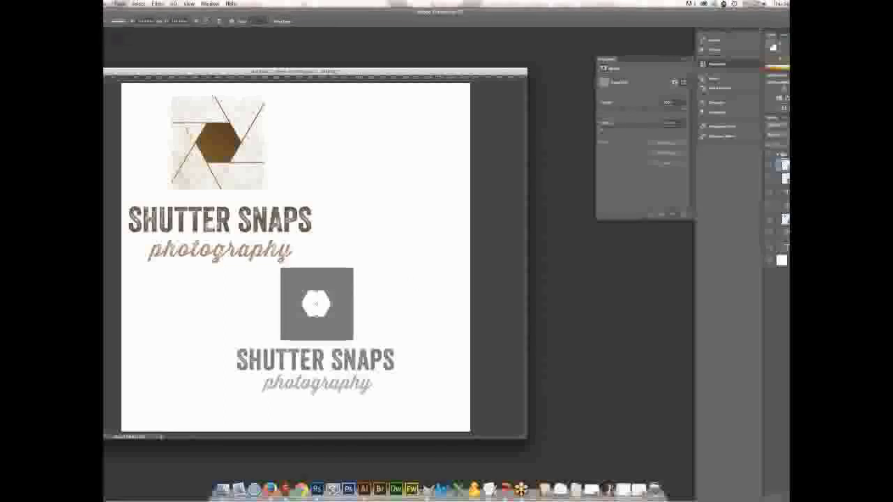
pyautogui.hotkey('shift', 'w')
pyautogui.click(300, 293)
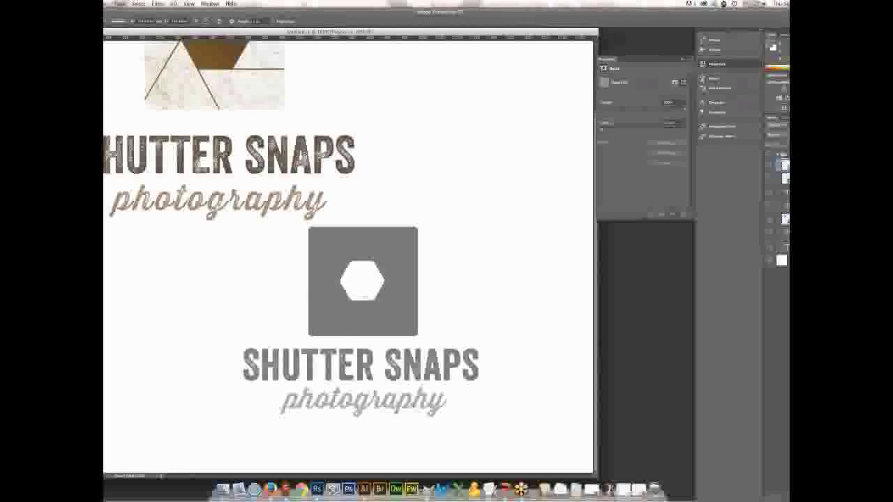
pyautogui.moveTo(373, 298); pyautogui.dragTo(309, 301)
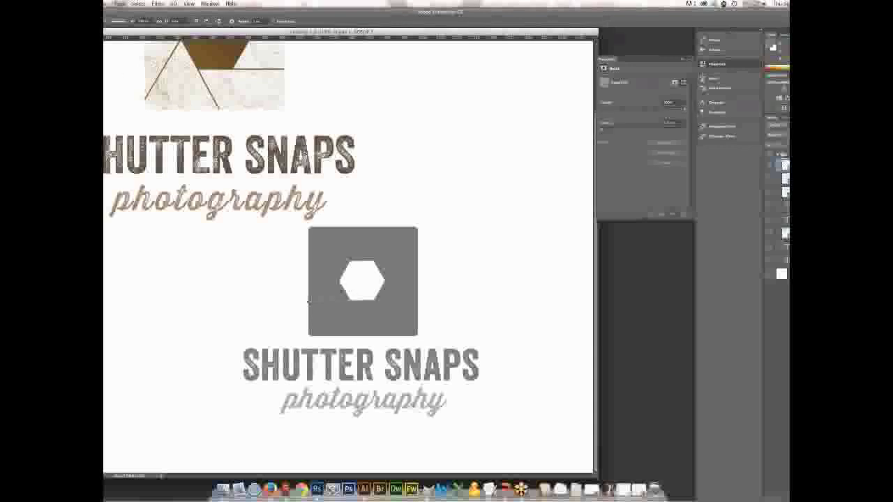
pyautogui.hotkey('ctrl', 'e')
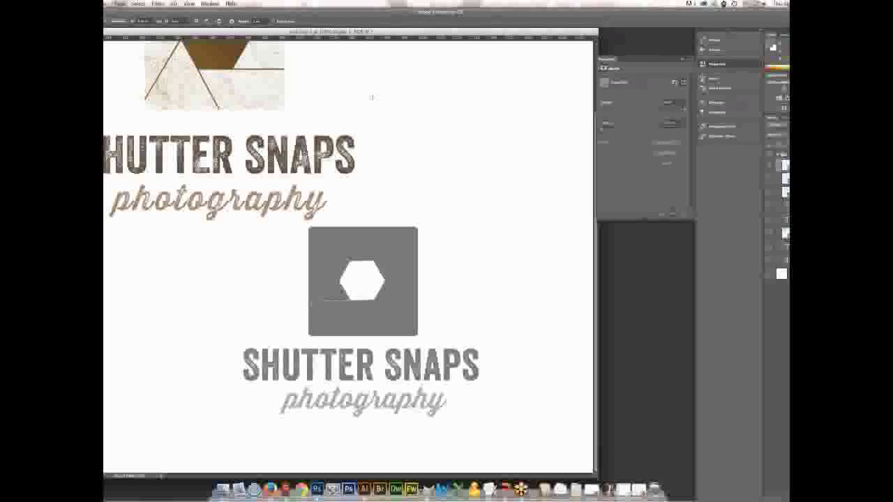
pyautogui.hotkey('ctrl', 'z')
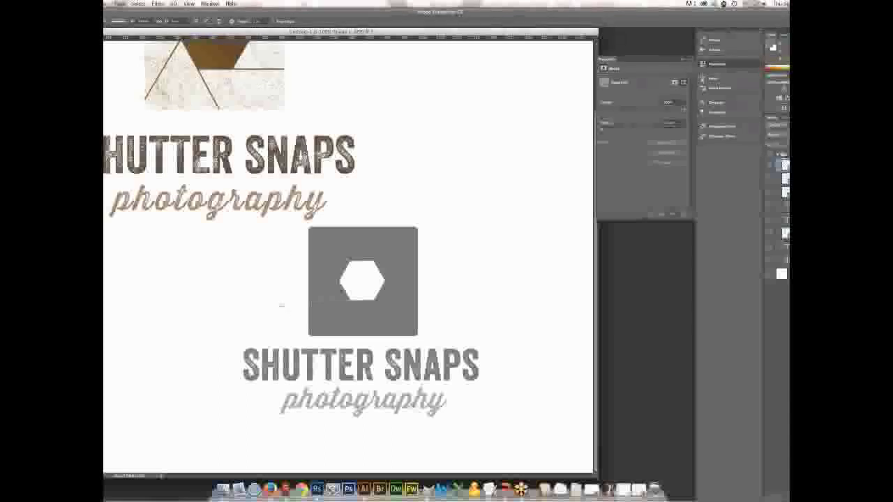
# - Draw a white line toward the hexagon, duplicate it, and move the copy up to rotate
pyautogui.moveTo(307, 300); pyautogui.dragTo(358, 298)
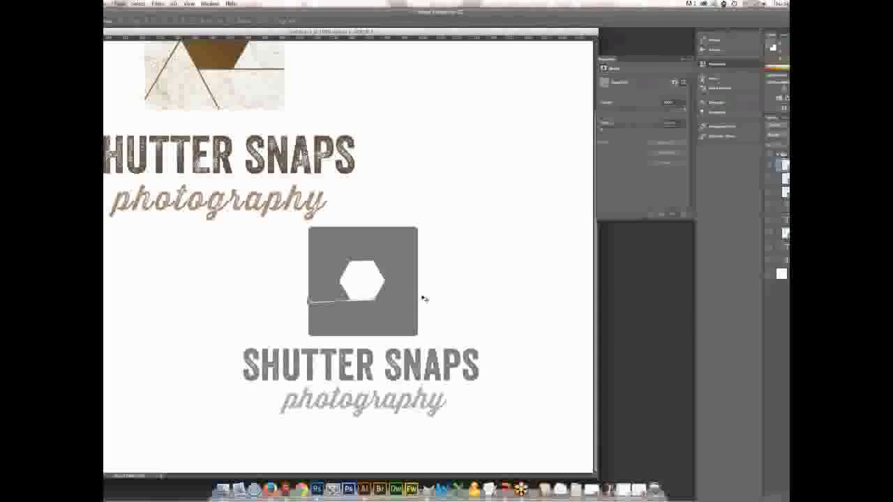
pyautogui.hotkey('ctrl', 'j')
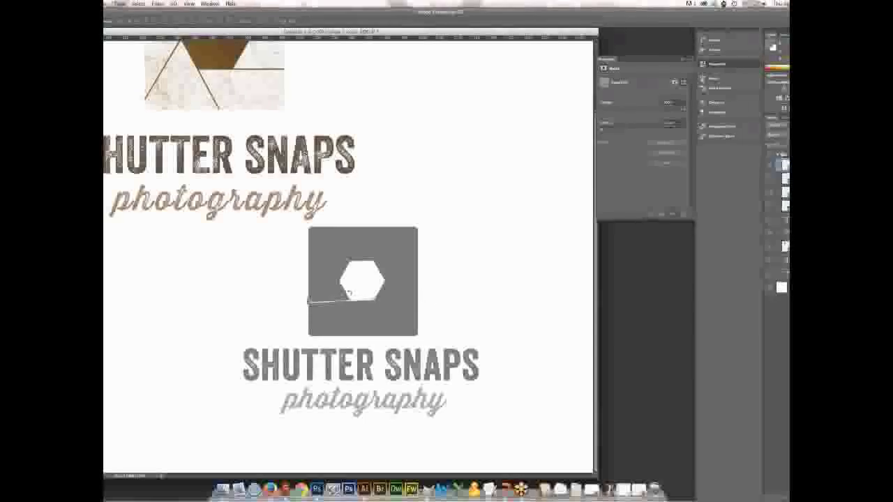
pyautogui.moveTo(349, 297); pyautogui.dragTo(319, 255)
pyautogui.hotkey('ctrl', 't')
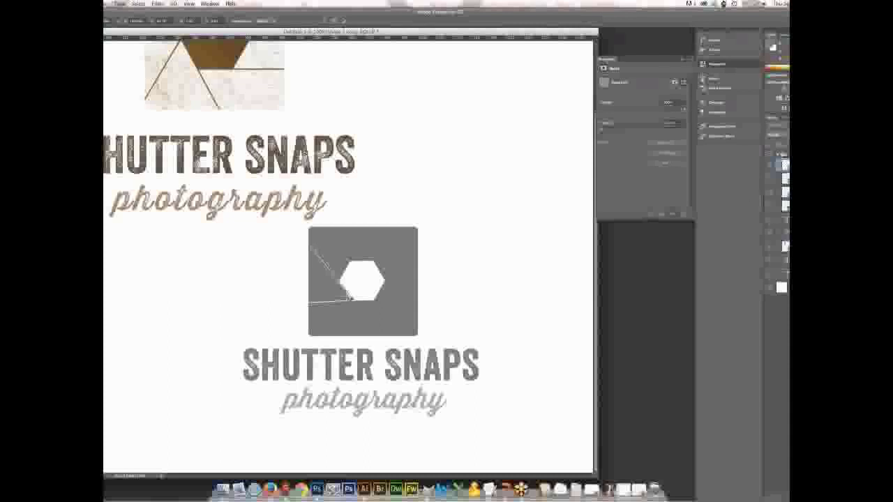
# - Apply the line rotation, remove the angled copy, and set the Line tool radius to 1
pyautogui.press('Return')
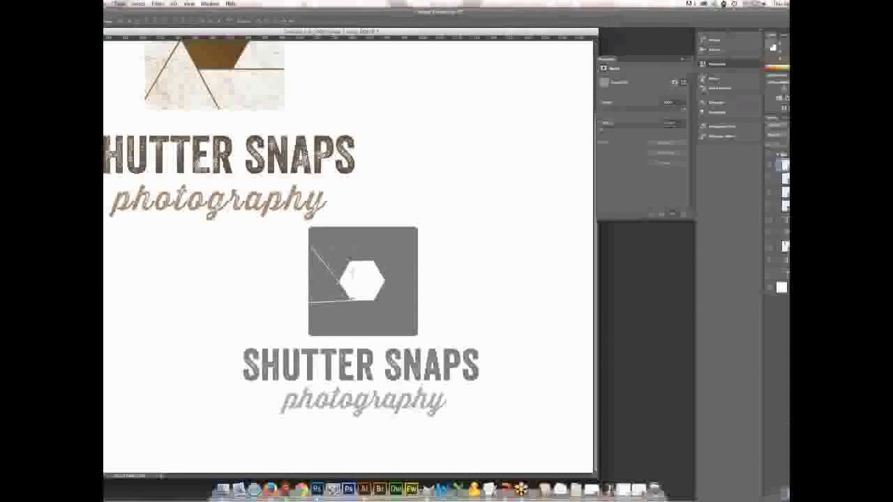
pyautogui.press('super+e')
pyautogui.press('super+z')
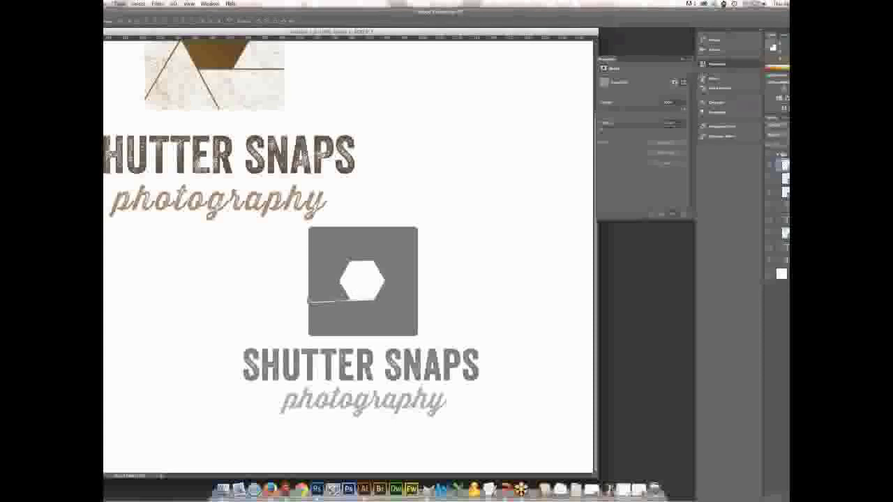
pyautogui.press('u')
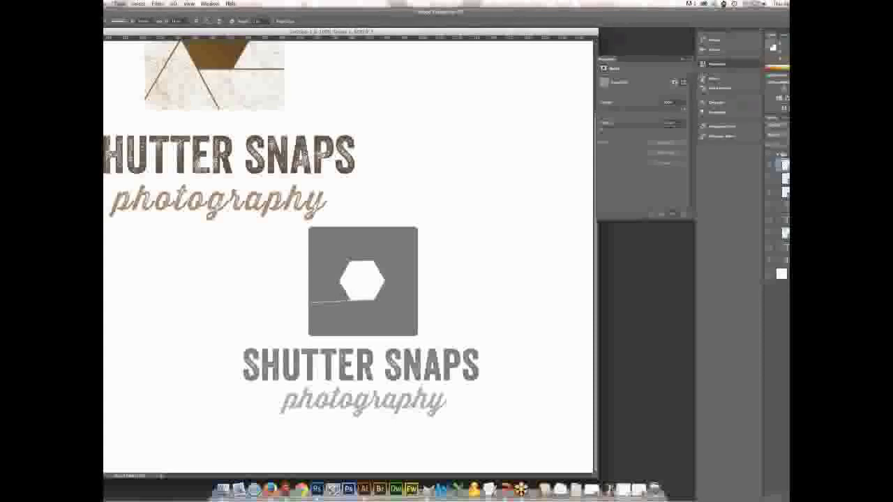
pyautogui.click(253, 21)
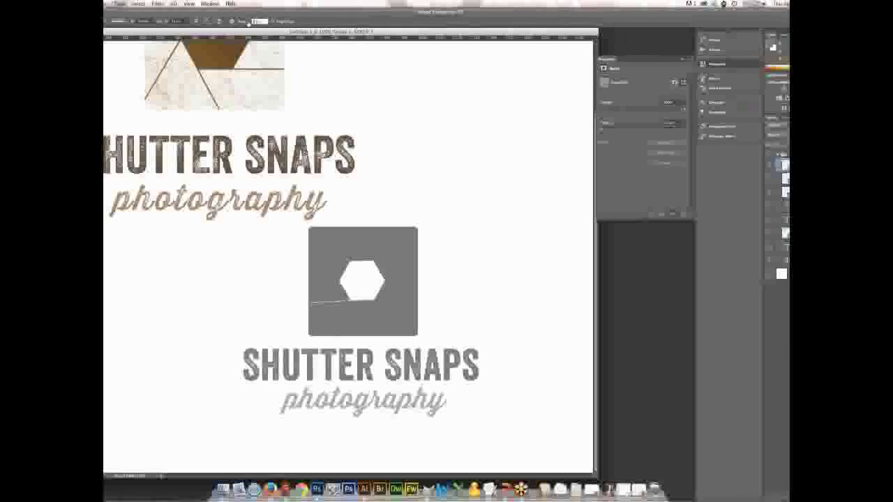
pyautogui.write('1')
pyautogui.press('Return')
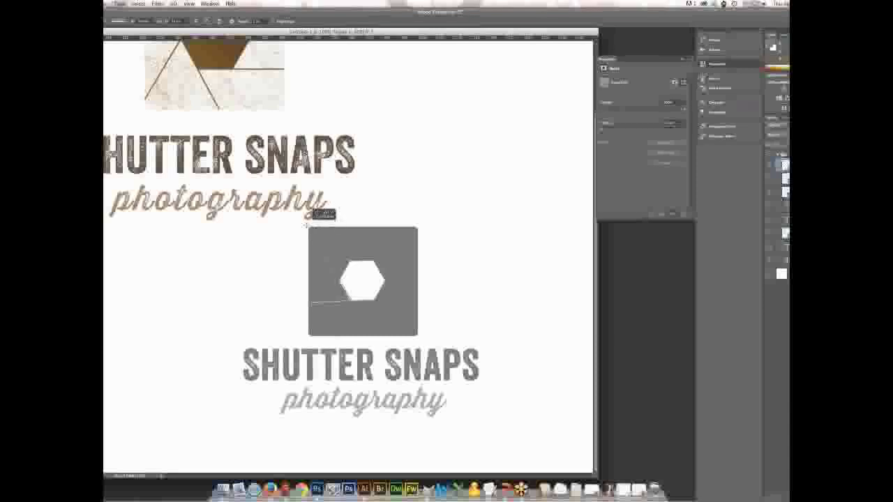
# - Draw white shutter lines from the hexagon's corners out to the square's edges
pyautogui.moveTo(307, 227); pyautogui.dragTo(350, 300)
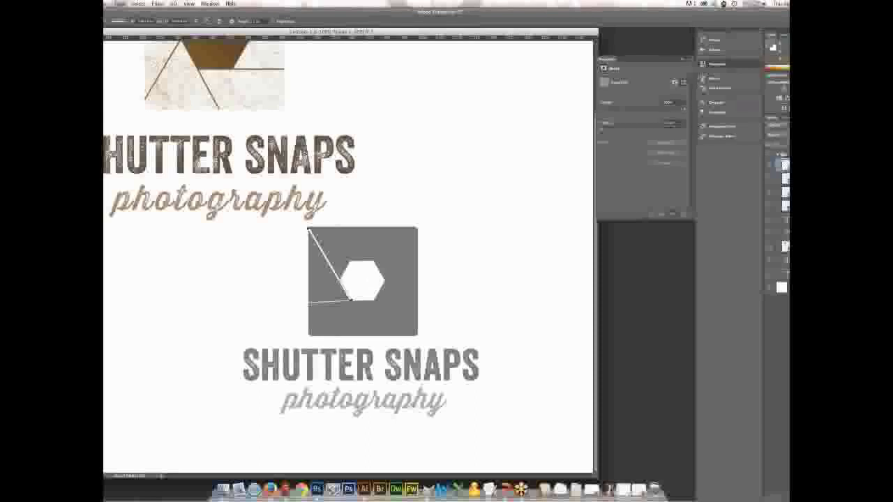
pyautogui.moveTo(339, 277); pyautogui.dragTo(365, 227)
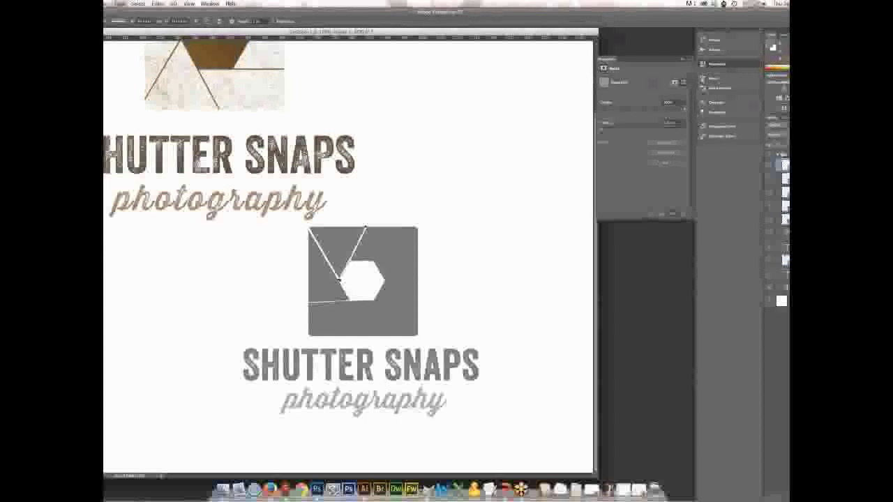
pyautogui.scroll(3, 349, 251)
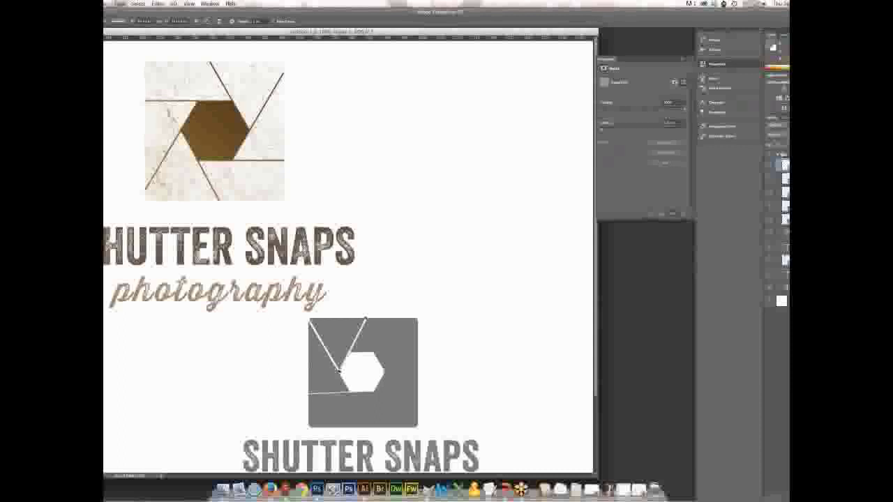
pyautogui.moveTo(403, 381); pyautogui.dragTo(418, 409)
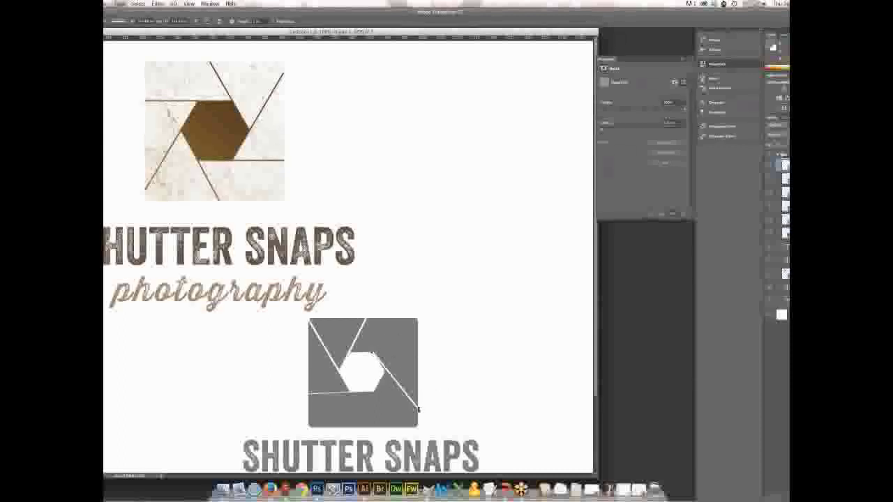
pyautogui.press('super+z')
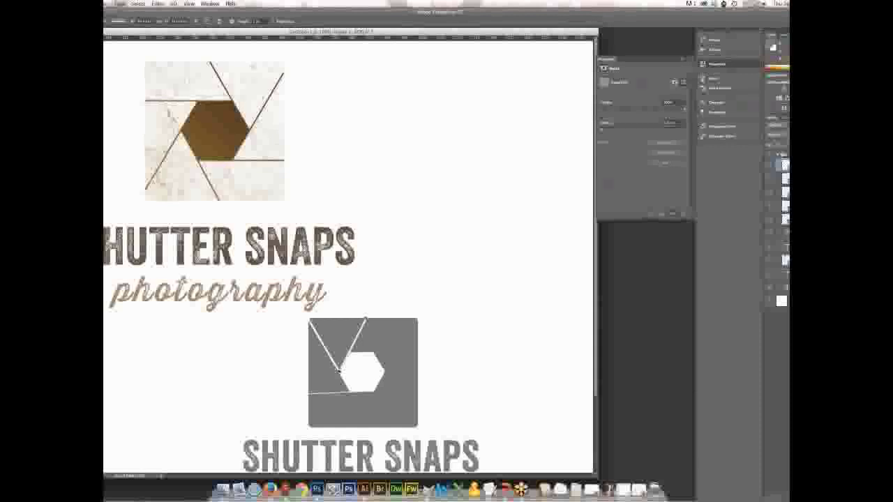
pyautogui.moveTo(339, 371); pyautogui.dragTo(309, 394)
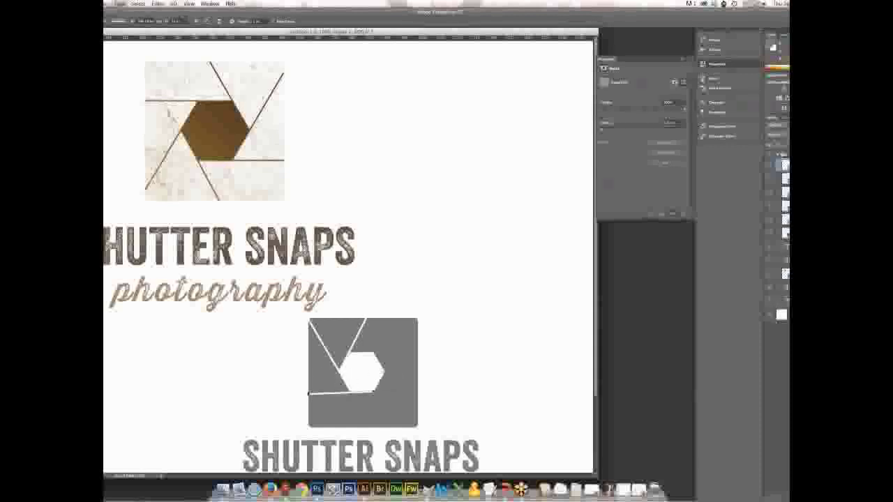
pyautogui.moveTo(384, 374); pyautogui.dragTo(356, 426)
pyautogui.moveTo(377, 355); pyautogui.dragTo(419, 408)
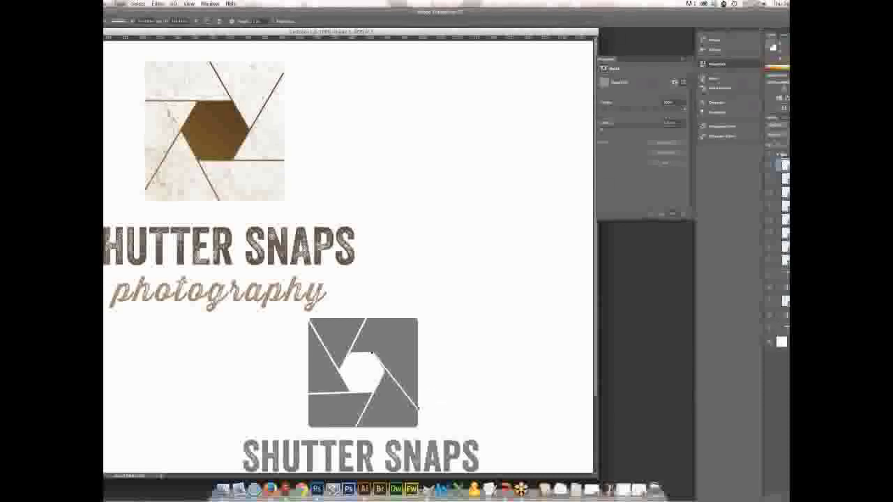
# - Refine the shutter lines' endpoints and positions with Direct Selection, then deselect
pyautogui.press('a')
pyautogui.click(418, 408)
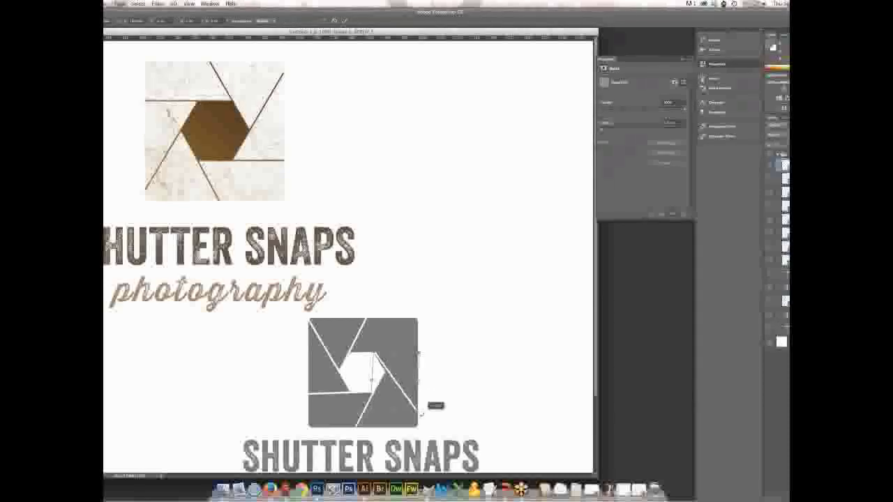
pyautogui.moveTo(420, 415); pyautogui.dragTo(421, 414)
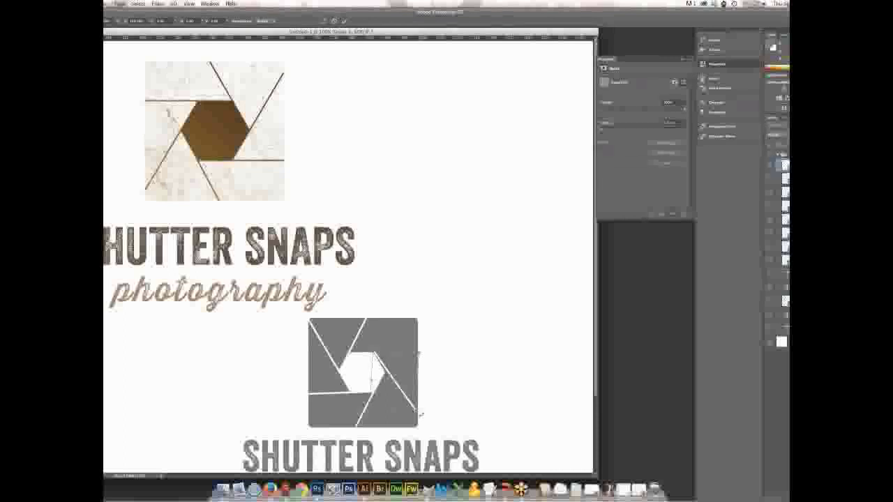
pyautogui.moveTo(421, 414)
pyautogui.mouseDown()
pyautogui.moveTo(403, 380)
pyautogui.moveTo(399, 398)
pyautogui.moveTo(419, 425)
pyautogui.mouseUp()
pyautogui.press('Return')
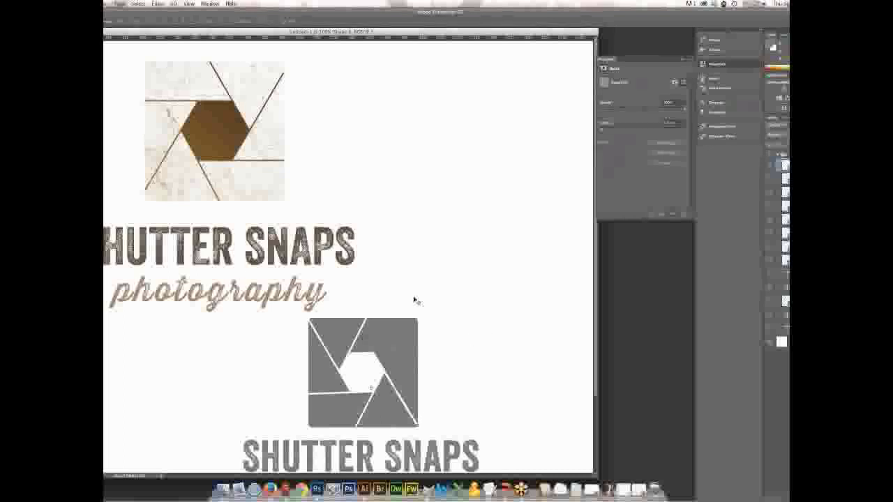
pyautogui.click(236, 268)
pyautogui.press('a')
pyautogui.moveTo(375, 393); pyautogui.dragTo(429, 342)
pyautogui.click(444, 354)
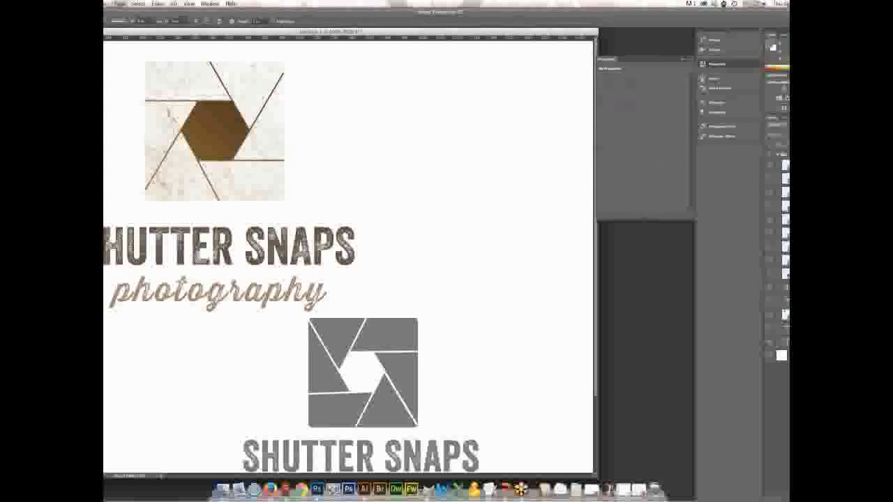
# - Zoom out and Magic-Erase the white canvas background, keeping the logo's white hexagon centre
pyautogui.click(189, 4)
pyautogui.press('super+minus')
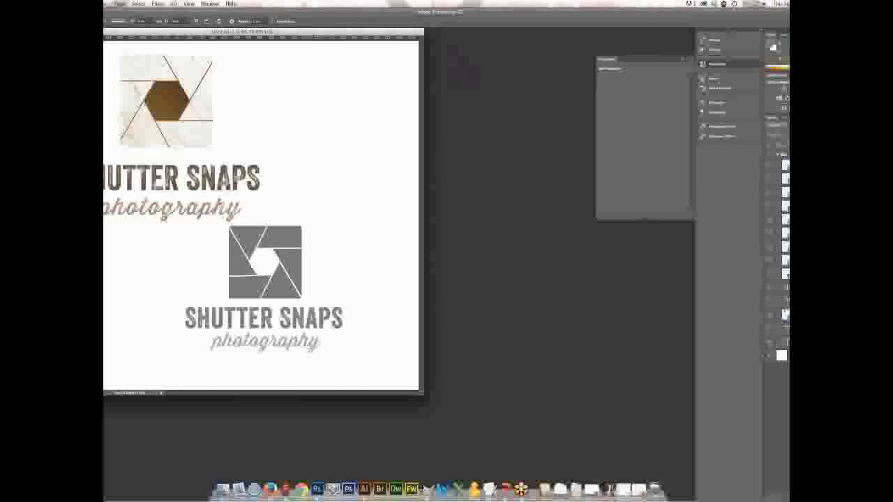
pyautogui.click(332, 191)
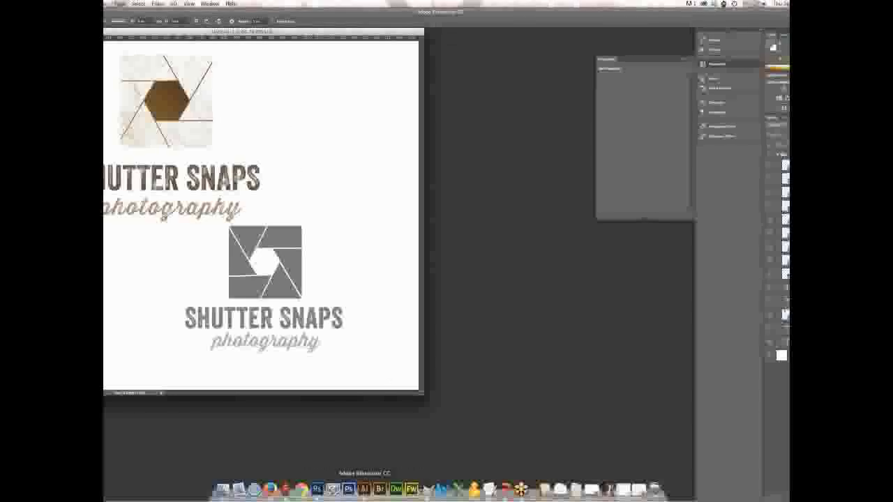
# - Return to Illustrator and scroll the artboard to bring the Shutter Snaps camera logo into view
pyautogui.click(364, 489)
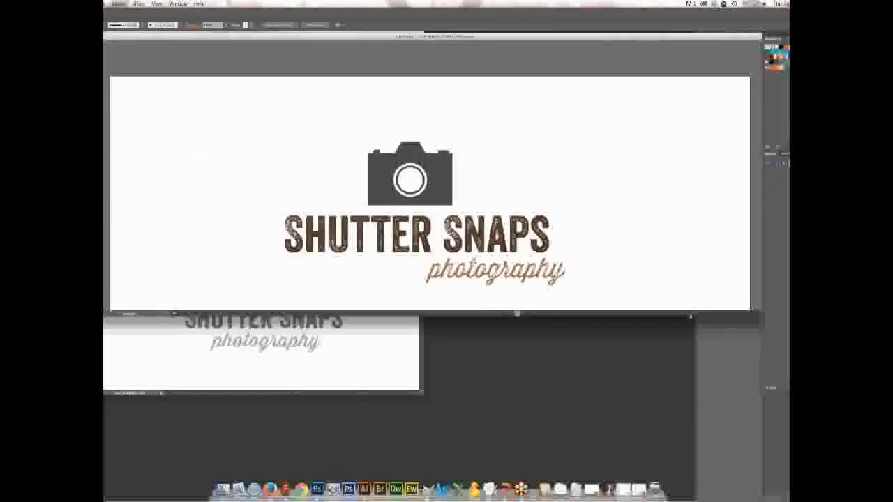
pyautogui.hscroll(10, 689, 317)
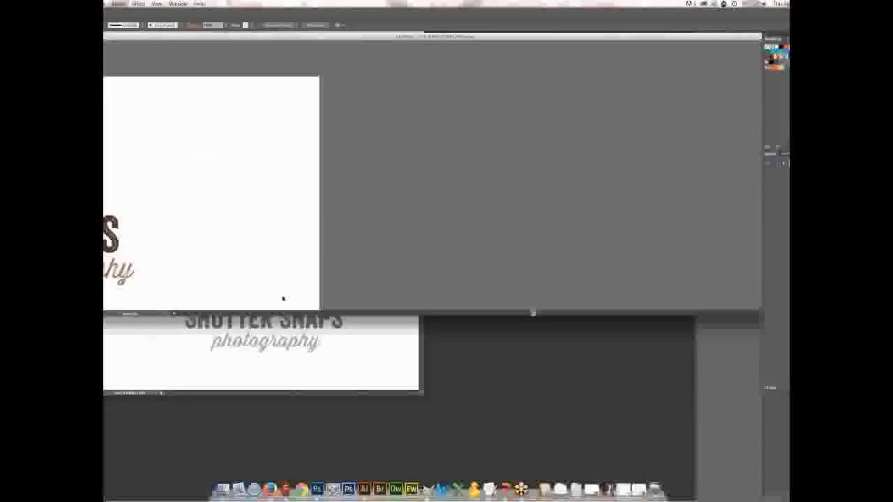
pyautogui.hscroll(-10, 282, 299)
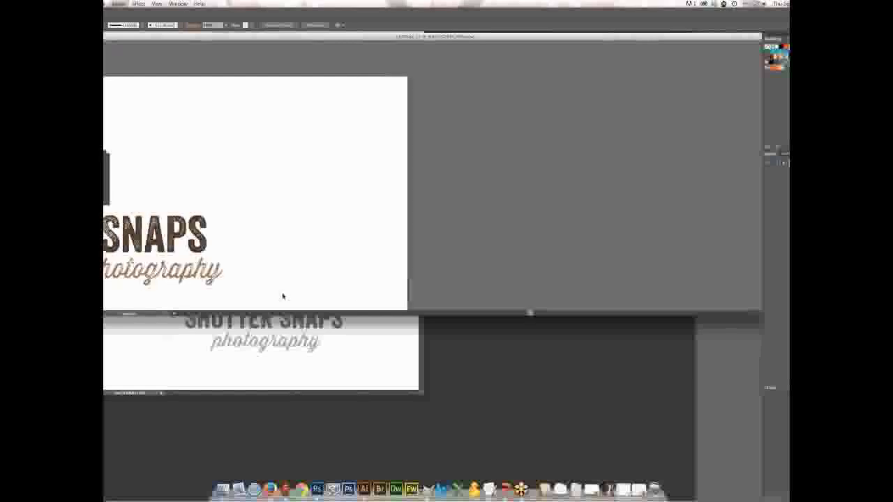
pyautogui.hscroll(-6, 375, 301)
pyautogui.hscroll(5, 375, 301)
pyautogui.hscroll(1, 375, 302)
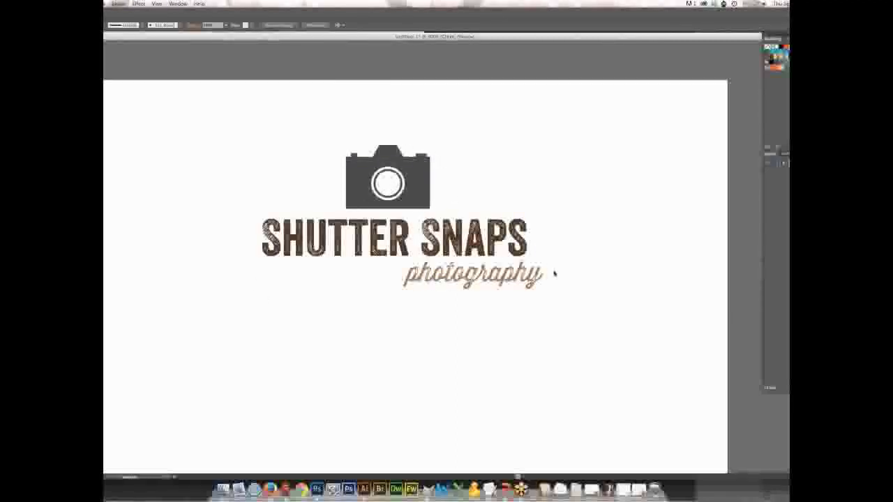
pyautogui.hscroll(2, 555, 273)
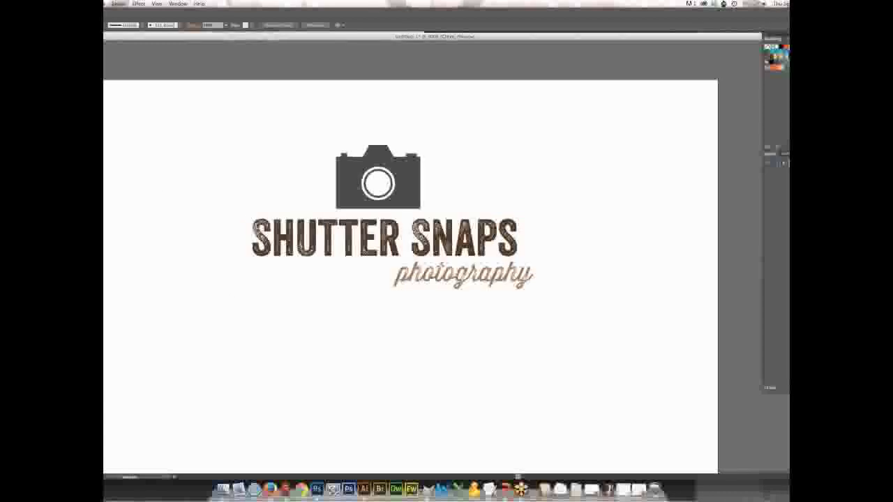
pyautogui.press('\\')
# - Add a SHUTTER SNAPS text frame below the logo and shrink it to fit
pyautogui.moveTo(346, 399); pyautogui.dragTo(539, 399)
pyautogui.write('SHUTTER SNAPS')
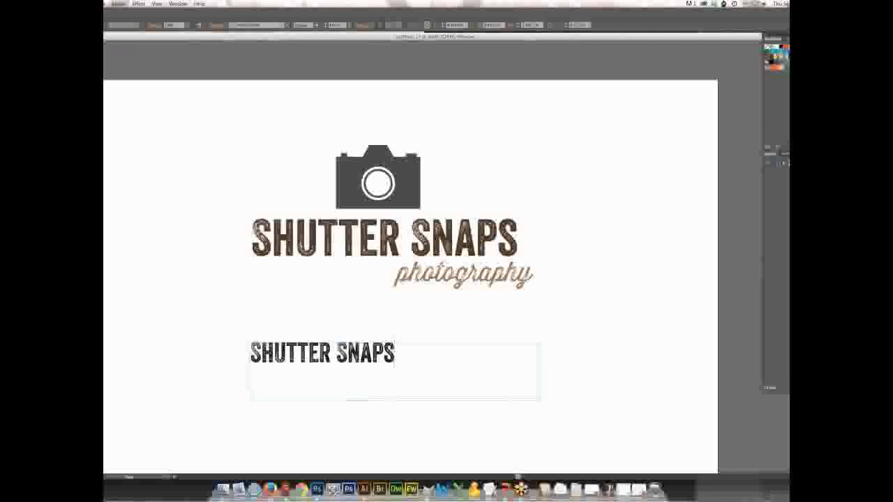
pyautogui.press('Escape')
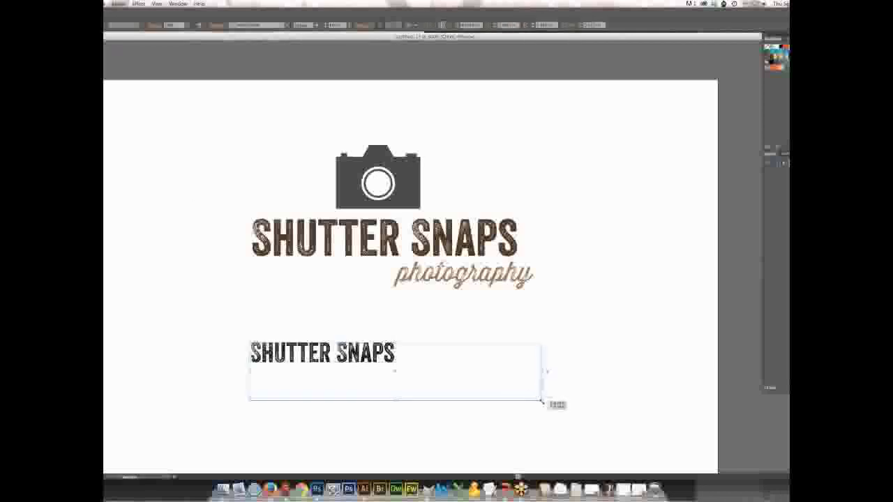
pyautogui.moveTo(542, 398); pyautogui.dragTo(399, 367)
# - Create a second text box beneath it reading photography in a script font
pyautogui.moveTo(343, 382); pyautogui.dragTo(474, 413)
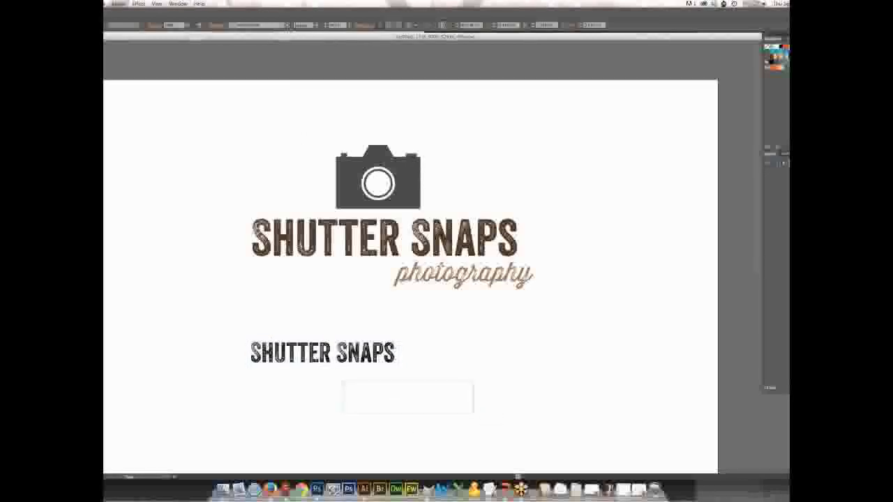
pyautogui.click(286, 25)
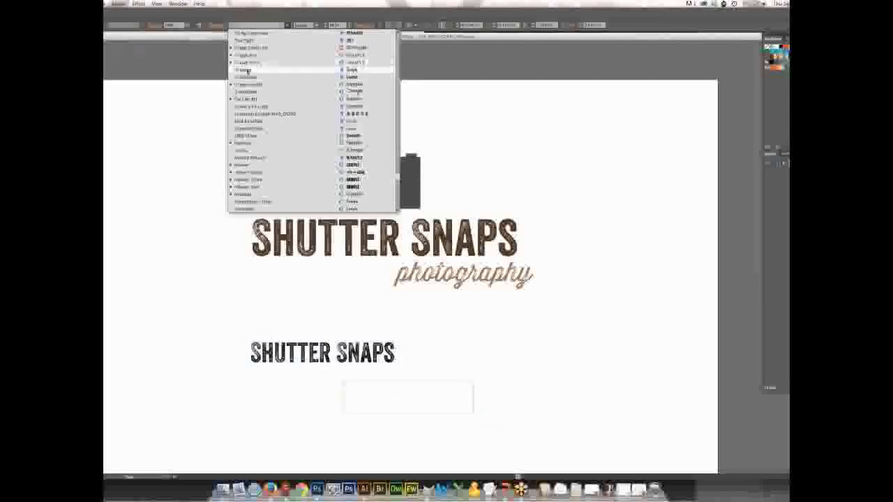
pyautogui.scroll(5, 248, 70)
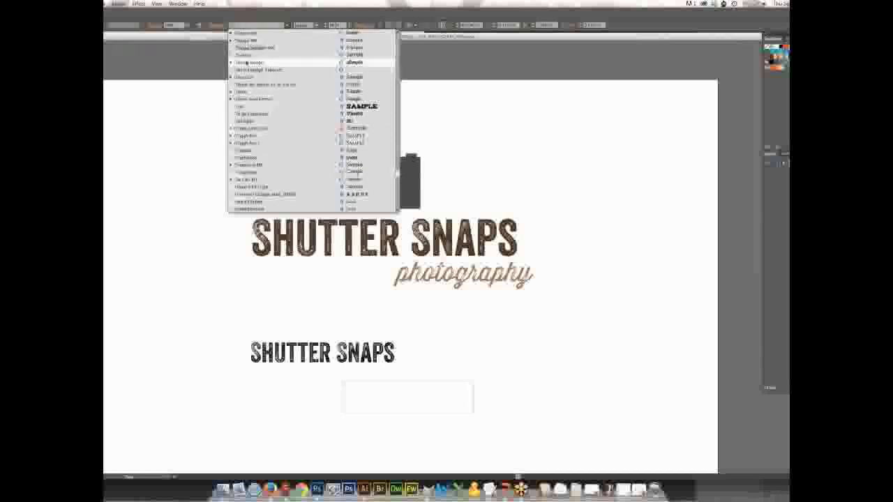
pyautogui.click(247, 63)
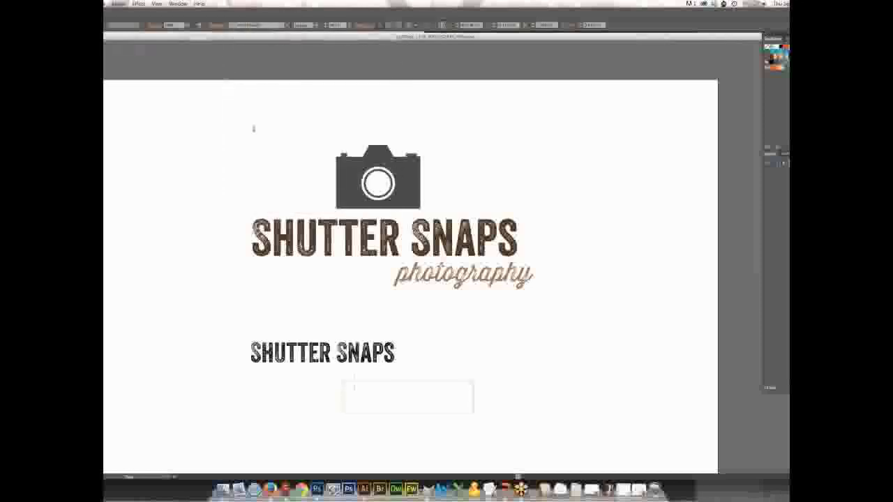
pyautogui.write('photography')
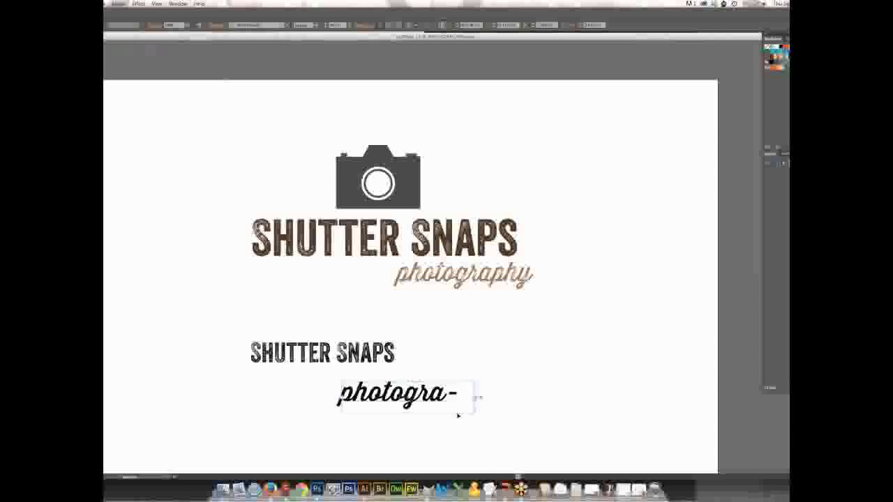
# - Make photography smaller and fit it on one line tucked under SHUTTER SNAPS
pyautogui.moveTo(477, 412); pyautogui.dragTo(495, 411)
pyautogui.doubleClick(465, 391)
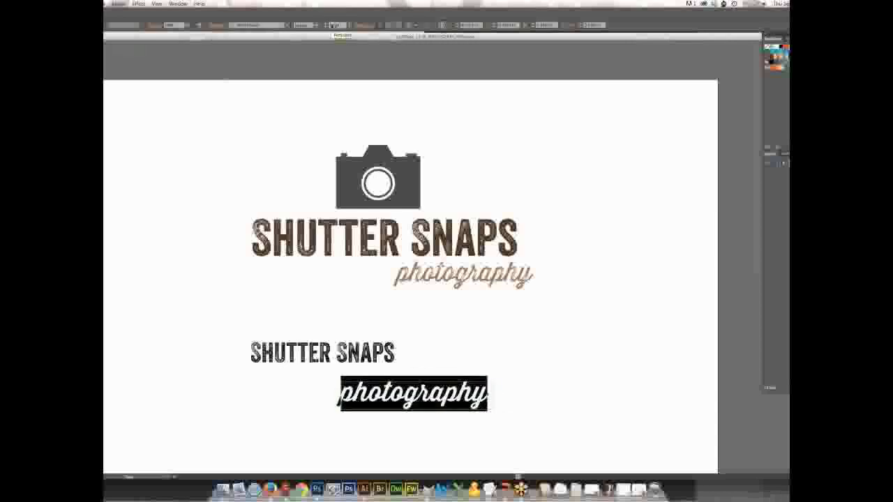
pyautogui.click(330, 25)
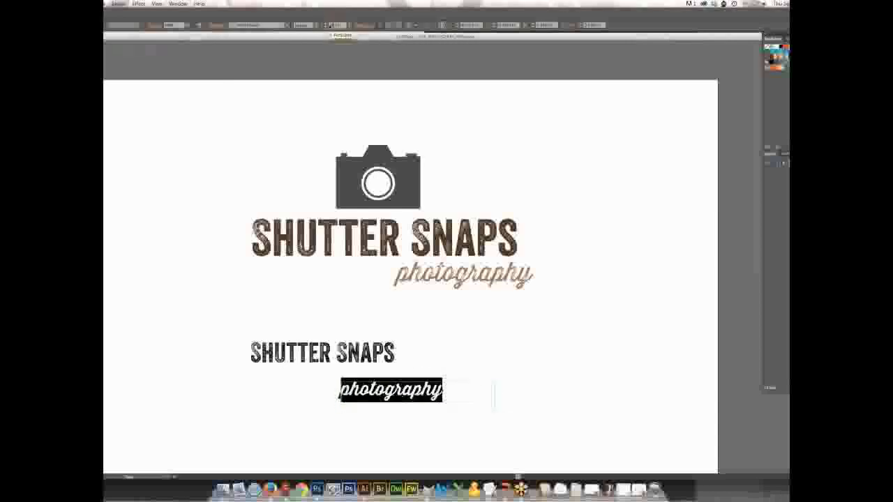
pyautogui.press('Escape')
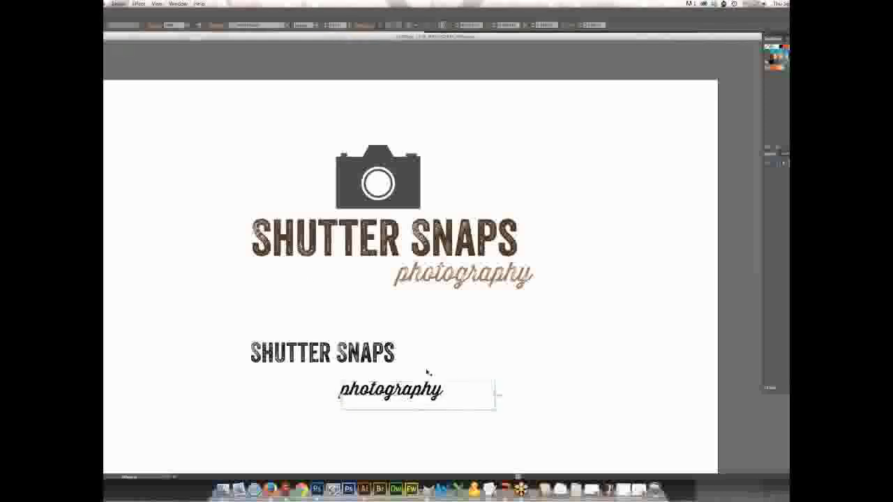
pyautogui.moveTo(434, 391); pyautogui.dragTo(409, 376)
pyautogui.moveTo(469, 397); pyautogui.dragTo(421, 389)
# - Draw a grey rectangle camera body above the SHUTTER SNAPS text
pyautogui.click(439, 383)
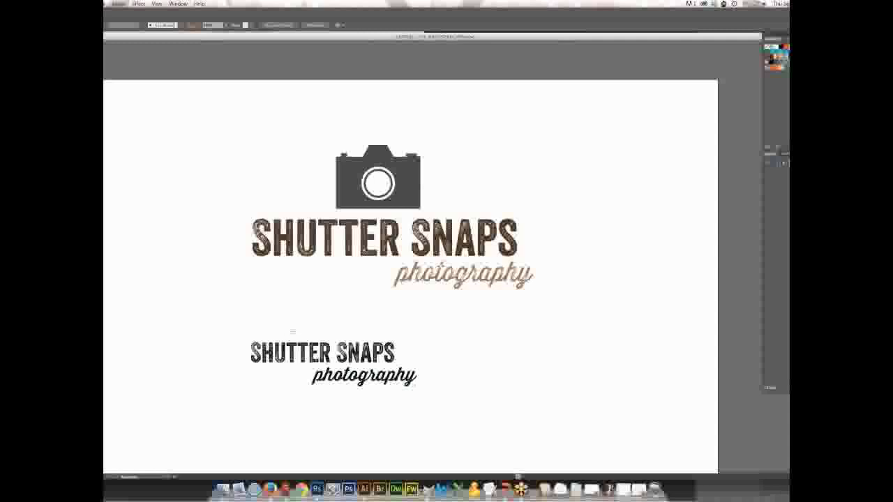
pyautogui.moveTo(286, 330); pyautogui.dragTo(360, 293)
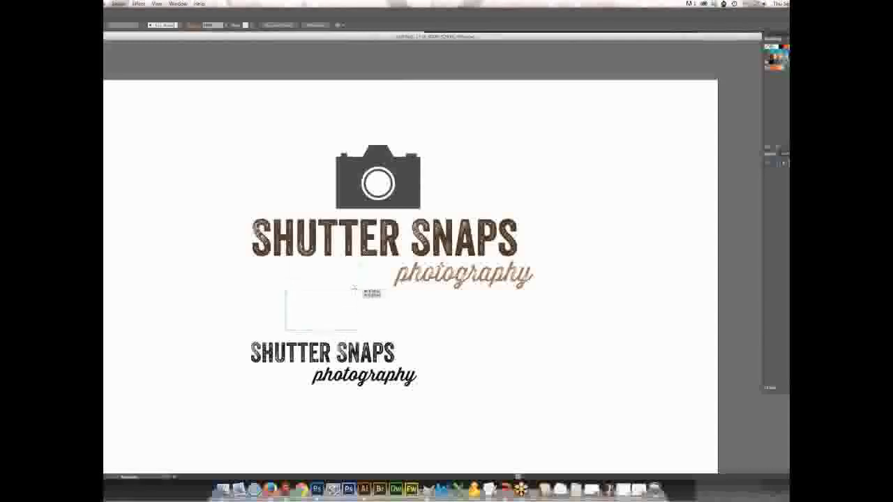
pyautogui.moveTo(354, 287); pyautogui.dragTo(354, 289)
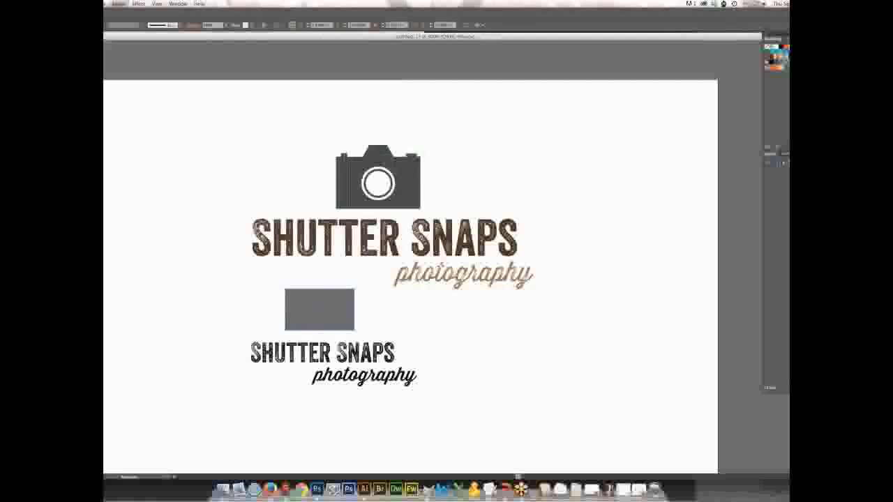
# - Add small bumps at the body's top left and right, plus a raised hump on top
pyautogui.moveTo(339, 283); pyautogui.dragTo(349, 288)
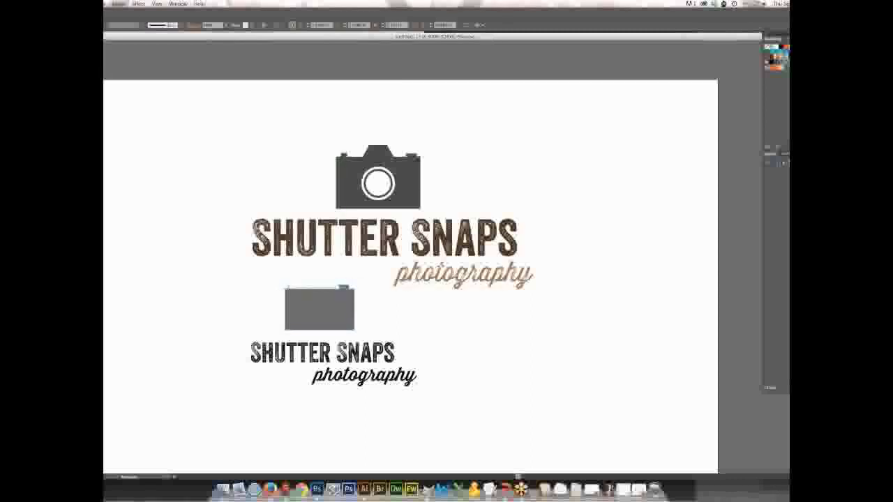
pyautogui.moveTo(286, 288); pyautogui.dragTo(292, 286)
pyautogui.scroll(1, 345, 279)
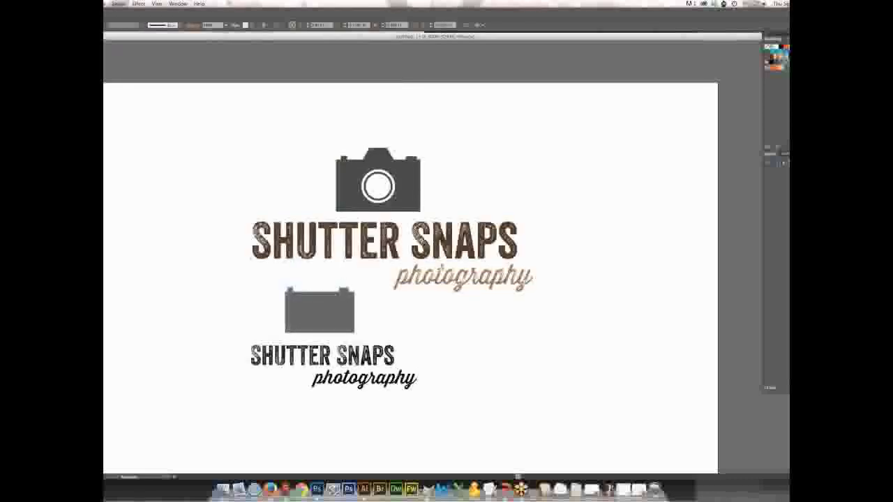
pyautogui.scroll(-1, 345, 279)
pyautogui.moveTo(311, 277)
pyautogui.mouseDown()
pyautogui.moveTo(327, 282)
pyautogui.moveTo(319, 275)
pyautogui.mouseUp()
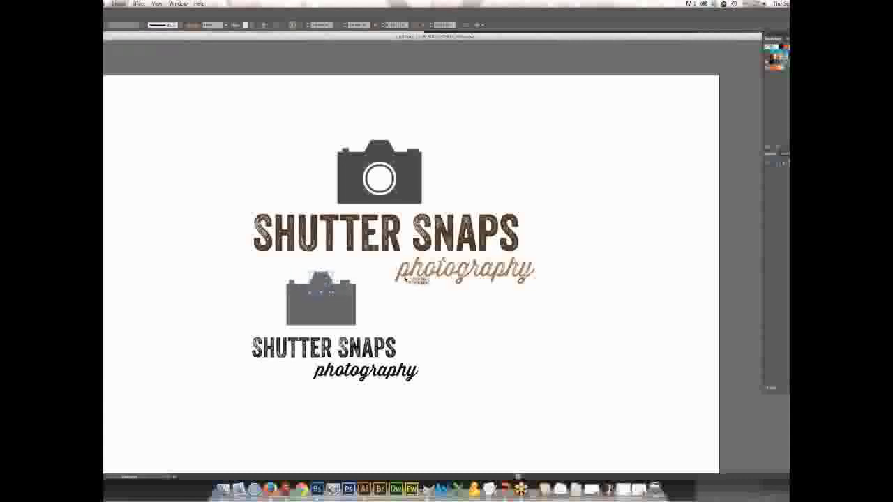
pyautogui.click(216, 257)
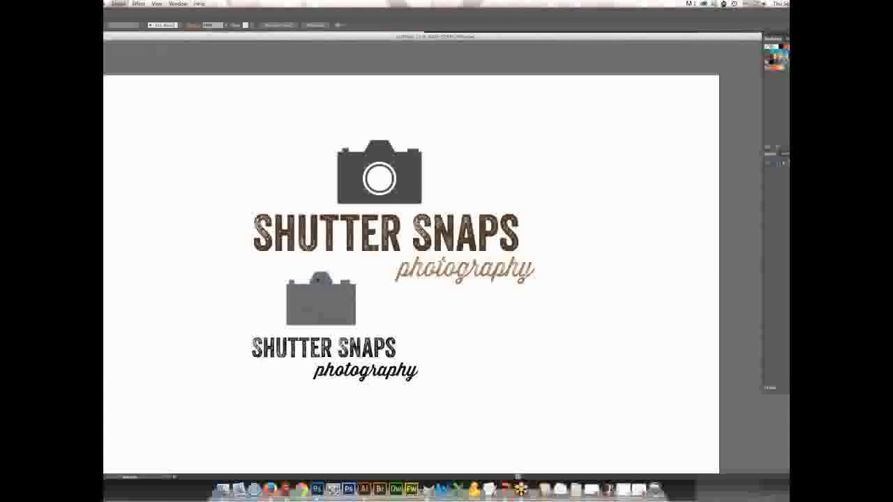
pyautogui.click(321, 279)
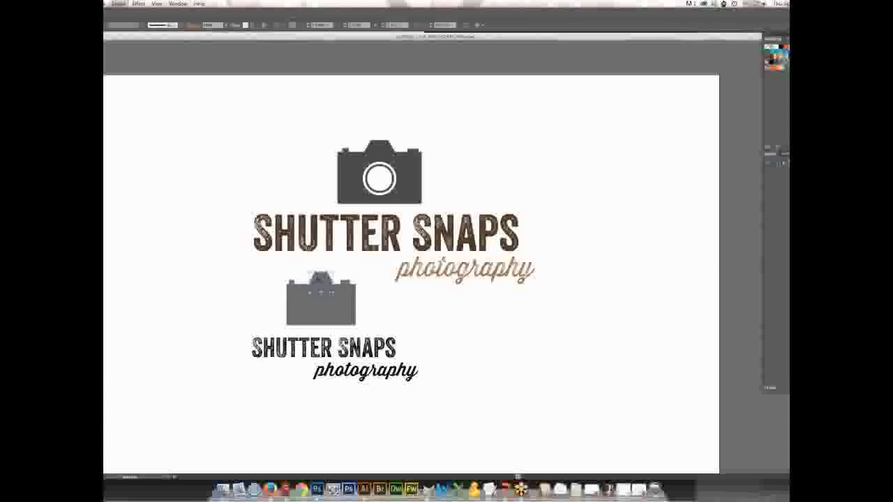
# - Give the small grey camera a white lens circle and swap fill and stroke into a ring
pyautogui.click(330, 265)
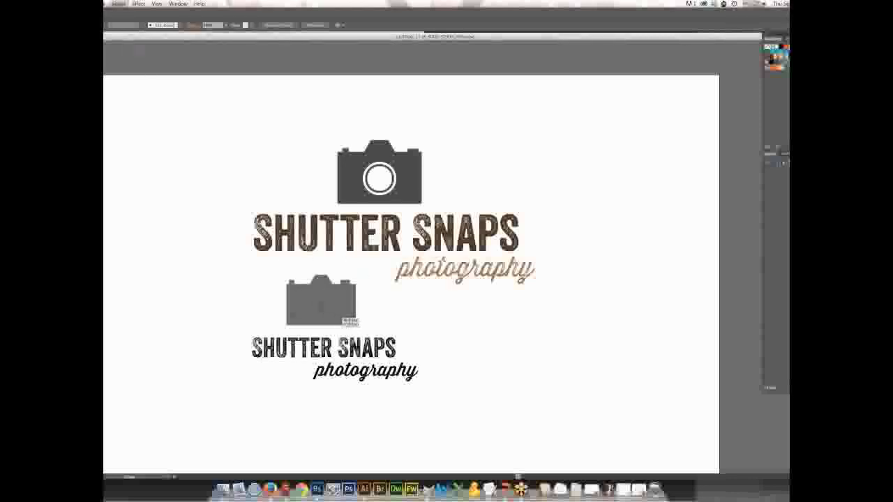
pyautogui.moveTo(312, 297)
pyautogui.mouseDown()
pyautogui.moveTo(342, 328)
pyautogui.moveTo(330, 308)
pyautogui.mouseUp()
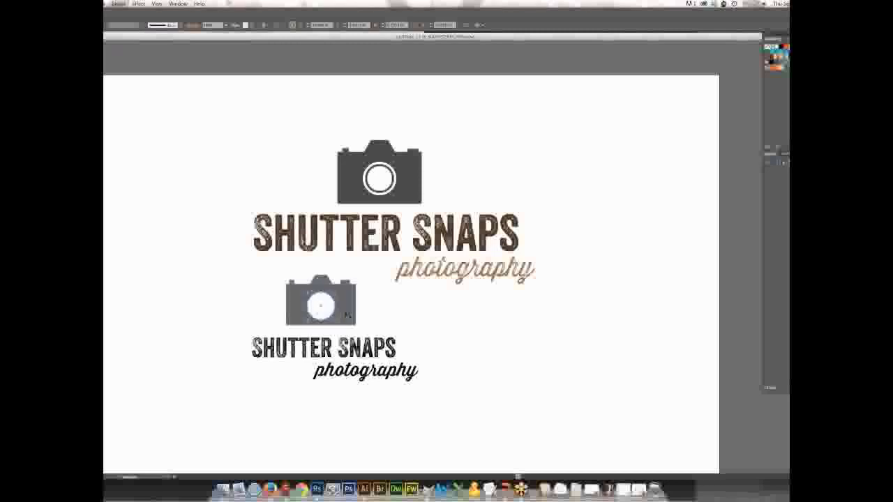
pyautogui.click(426, 254)
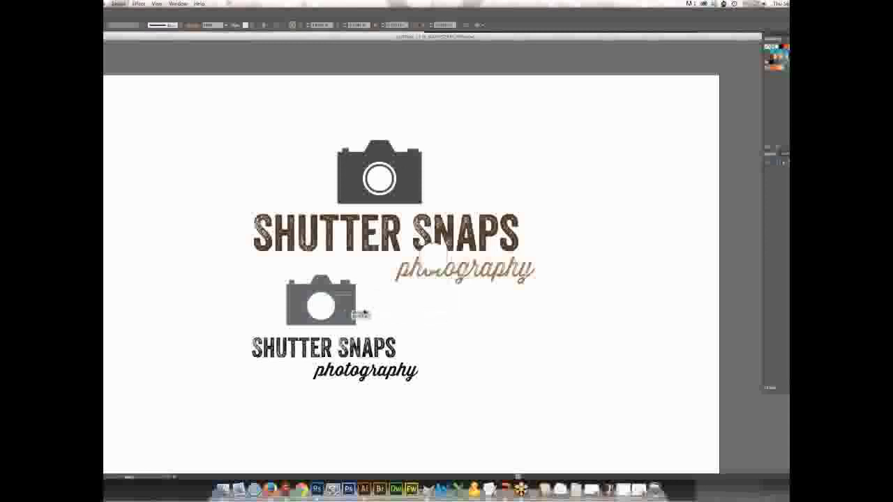
pyautogui.moveTo(357, 290); pyautogui.dragTo(377, 311)
pyautogui.click(320, 310)
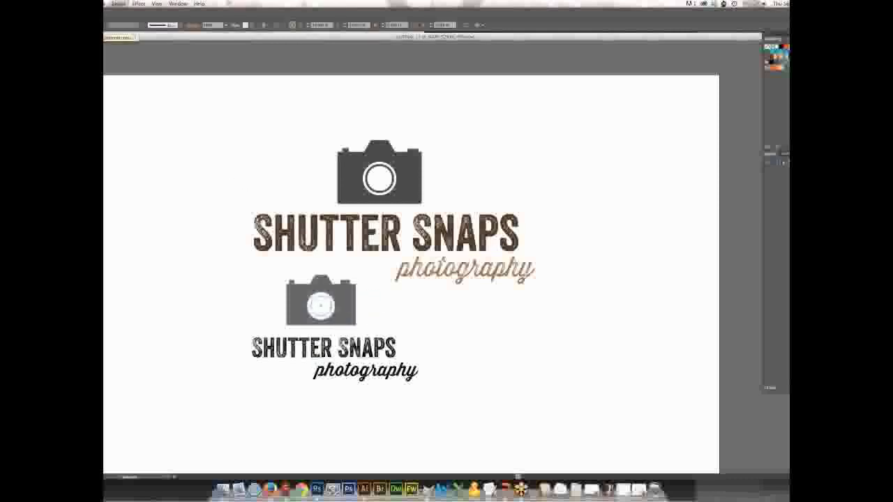
pyautogui.hotkey('shift', 'x')
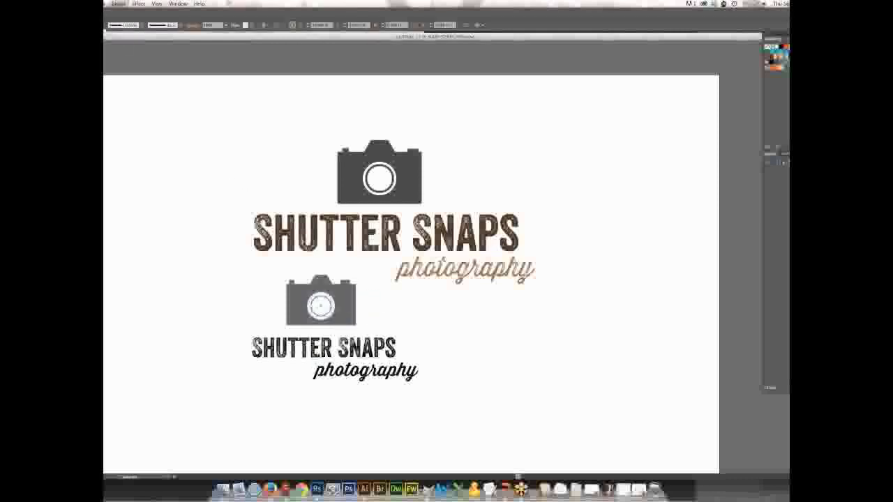
pyautogui.press('super+shift+a')
pyautogui.click(265, 309)
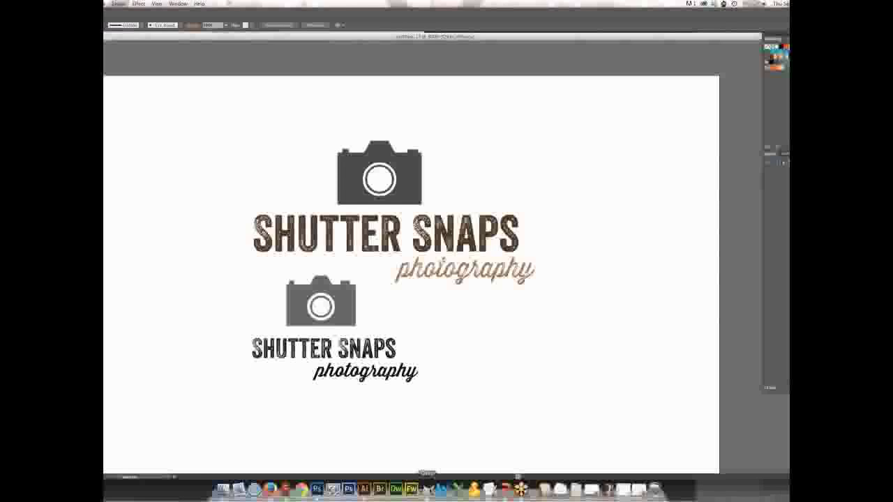
# - Switch to GIMP to show the Smith & Sons photography logo image
pyautogui.click(427, 488)
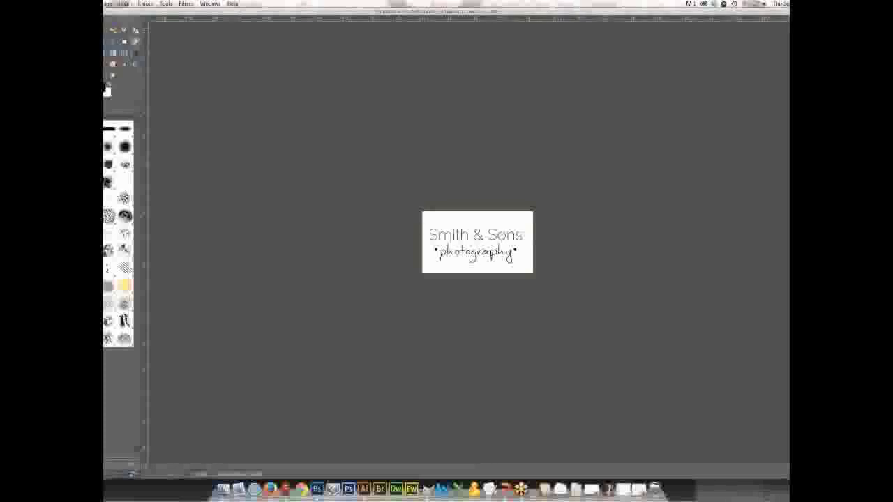
# - Restyle the Smith & Sons heading as larger bold condensed capitals
pyautogui.click(523, 235)
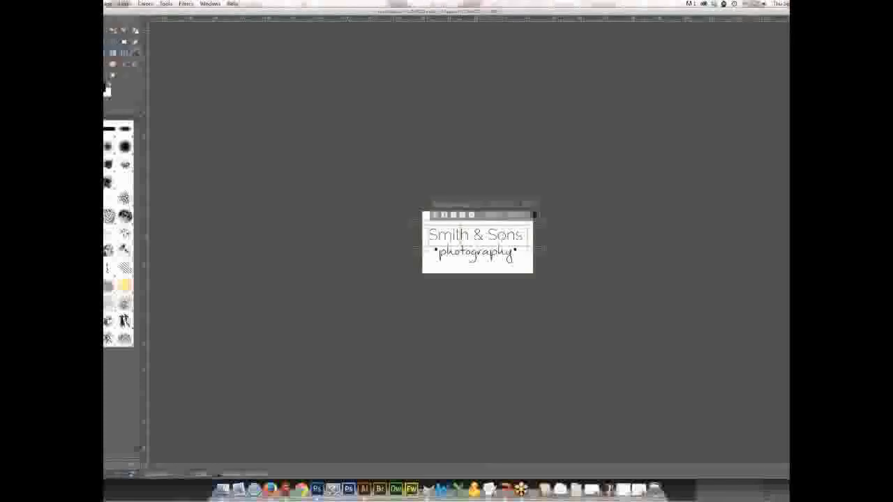
pyautogui.moveTo(523, 235); pyautogui.dragTo(429, 235)
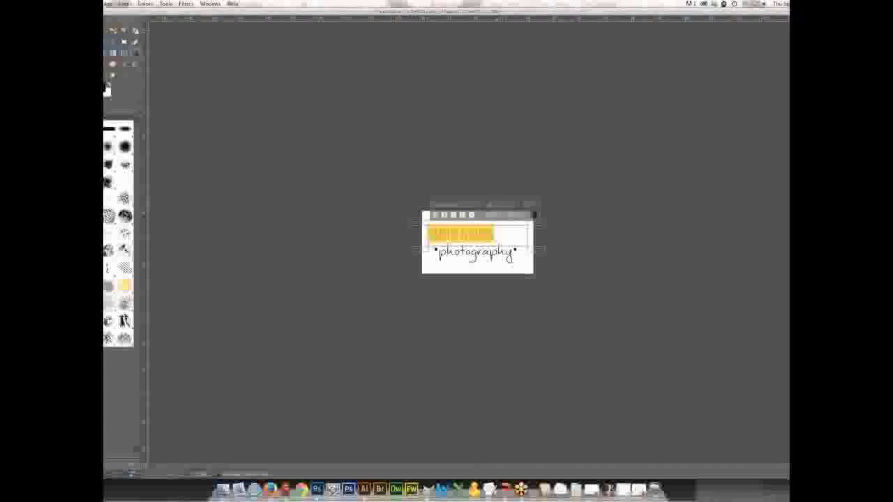
pyautogui.press('Up')
pyautogui.press('Up')
pyautogui.press('Up')
pyautogui.press('Up')
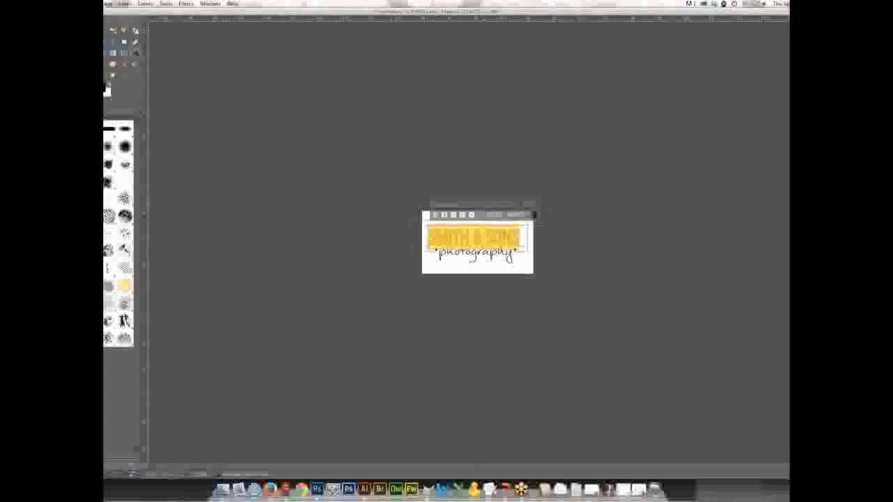
pyautogui.press('Up')
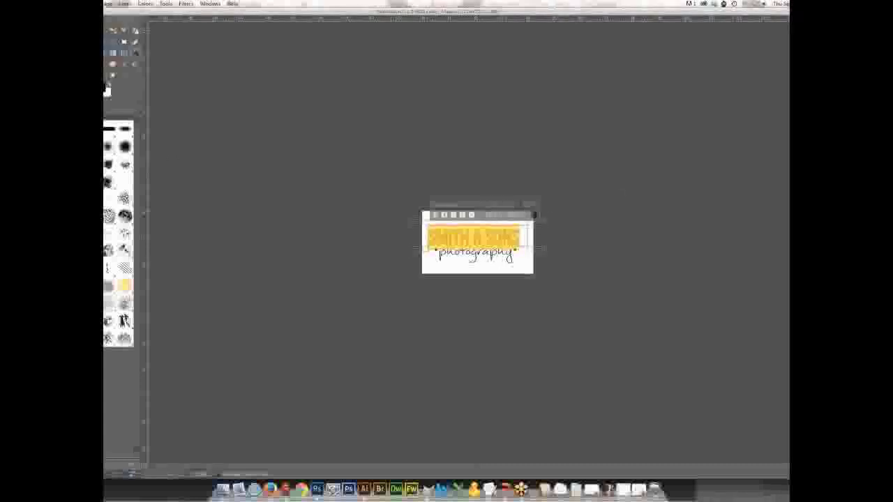
pyautogui.press('Escape')
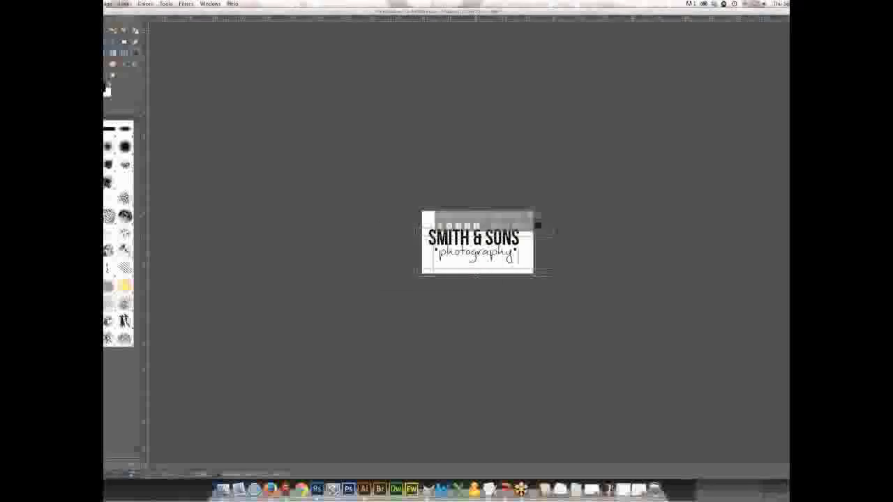
# - Retype the script subtitle as photography in a plain sans-serif font, undoing trial changes
pyautogui.doubleClick(489, 254)
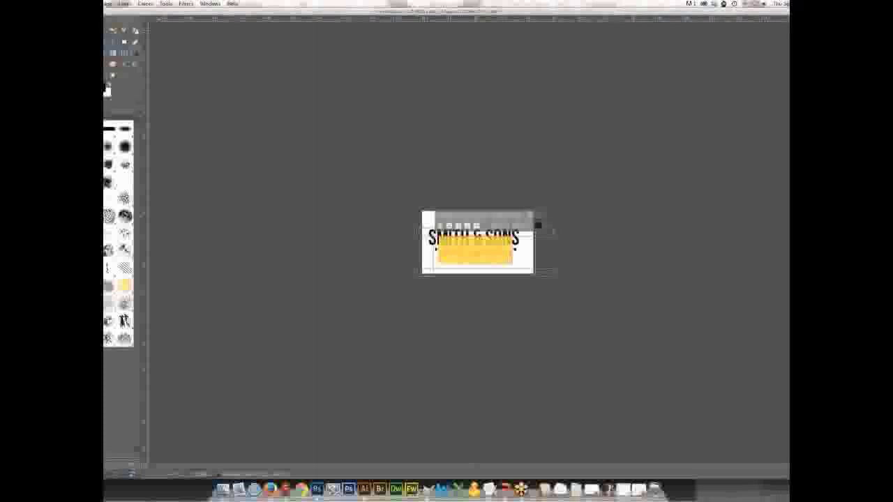
pyautogui.hotkey('ctrl', 'a')
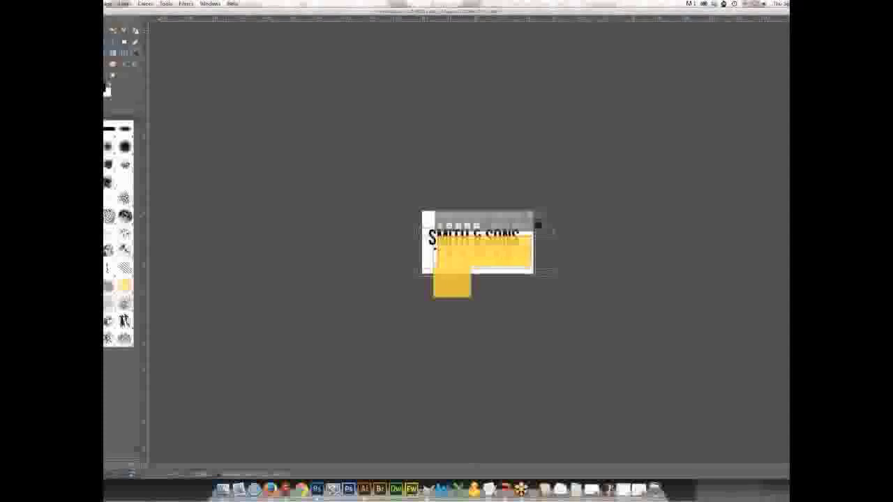
pyautogui.write('photography')
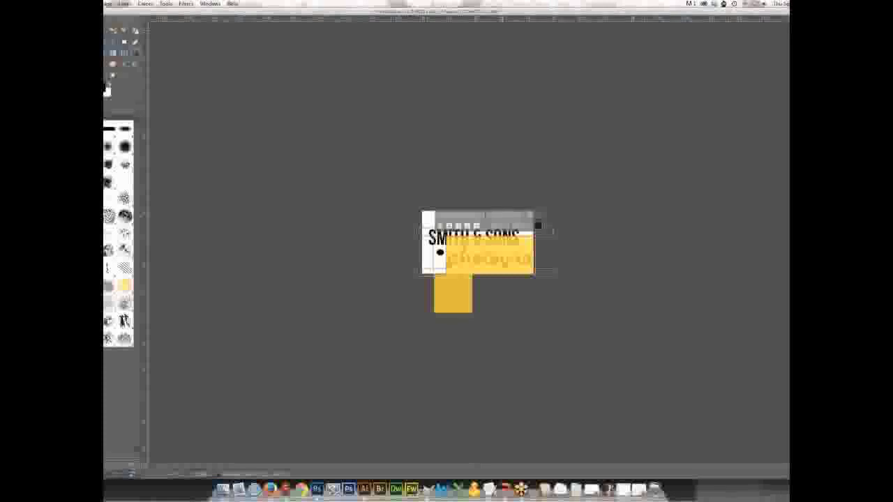
pyautogui.press('Escape')
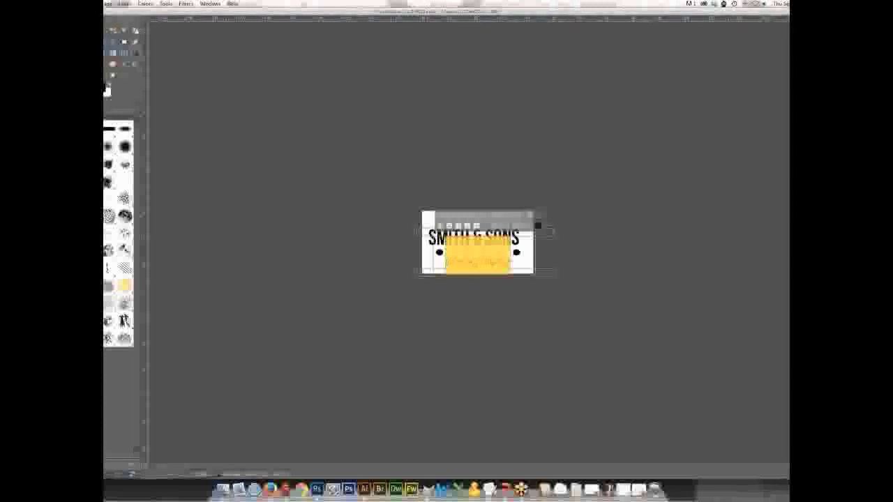
pyautogui.hotkey('ctrl', 'z')
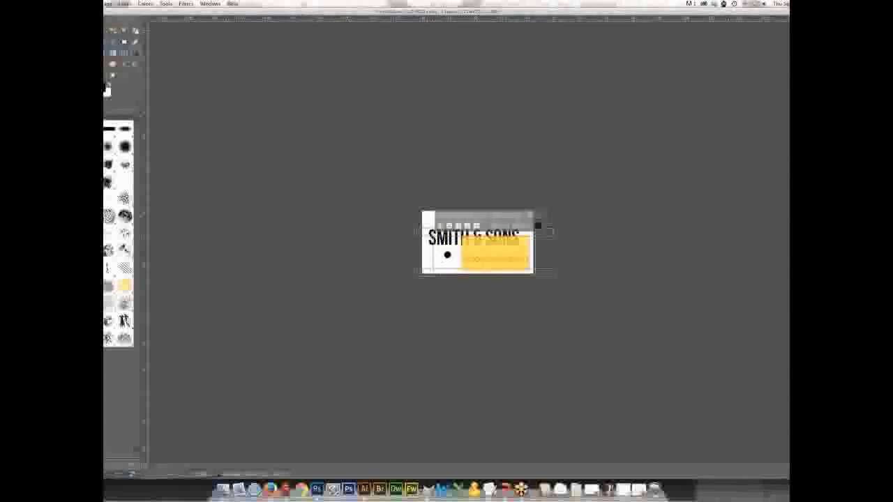
pyautogui.hotkey('ctrl', 'y')
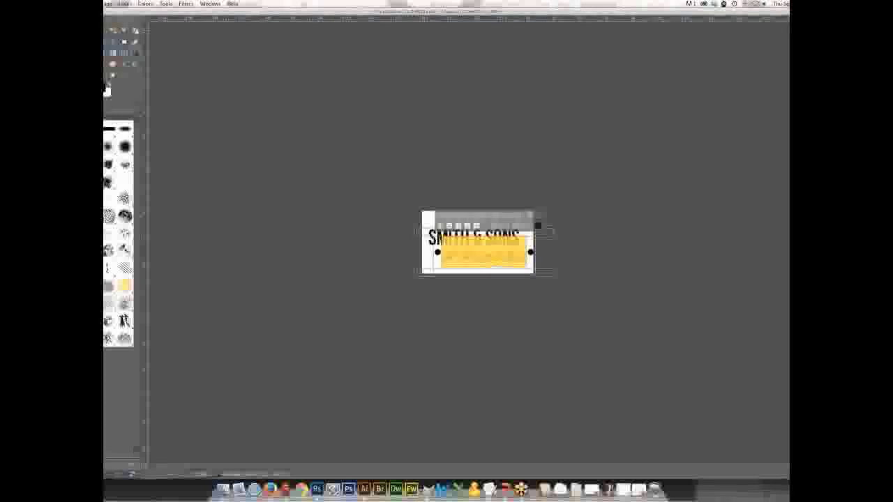
pyautogui.hotkey('ctrl', 'z')
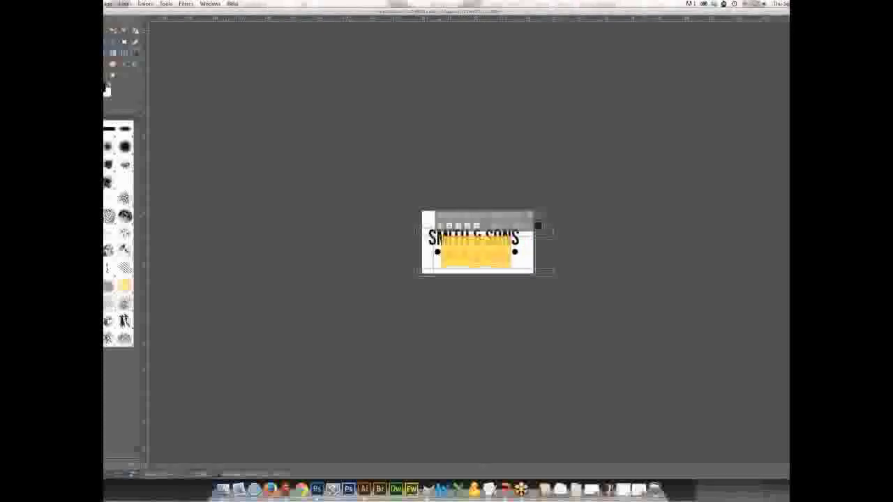
pyautogui.hotkey('ctrl', 'z')
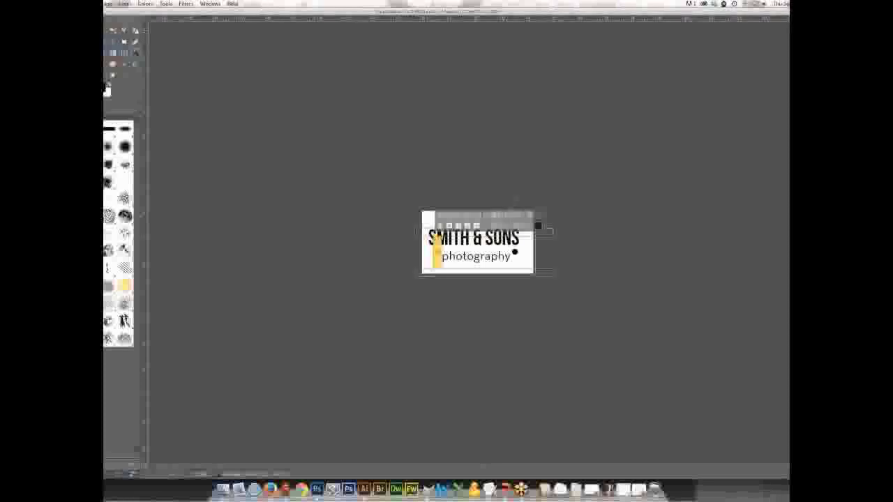
pyautogui.hotkey('ctrl', 'z')
pyautogui.hotkey('ctrl', 'z')
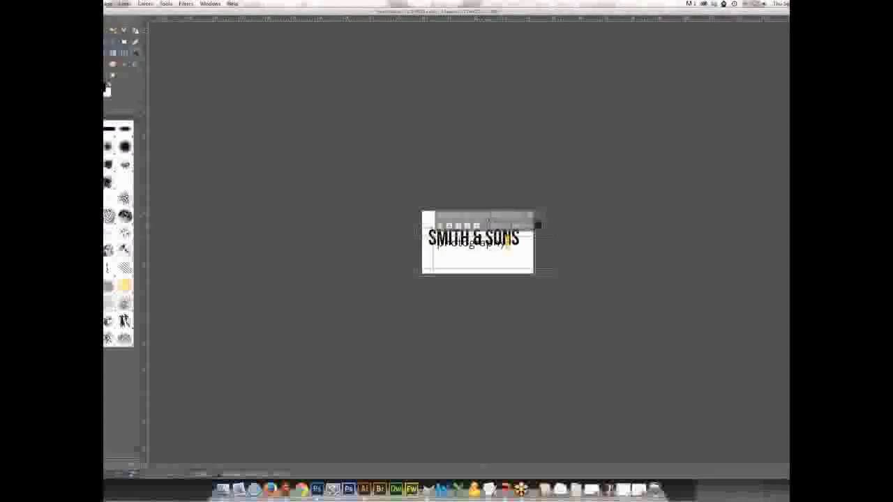
pyautogui.click(507, 249)
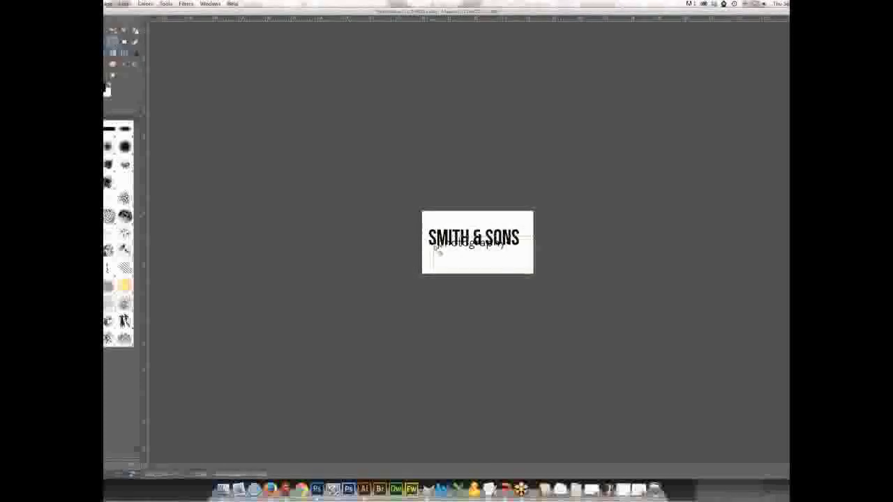
# - Centre the photography line beneath SMITH & SONS, then bring up File > Export
pyautogui.moveTo(439, 253); pyautogui.dragTo(467, 259)
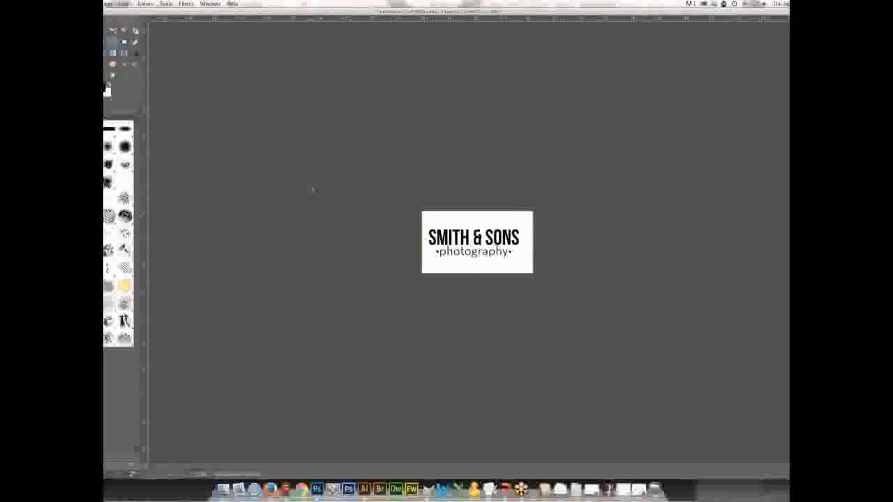
pyautogui.click(107, 89)
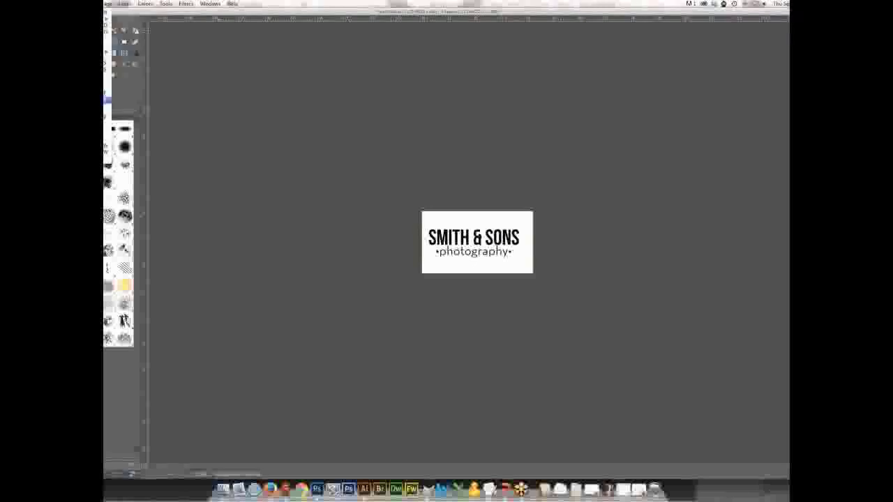
pyautogui.click(107, 100)
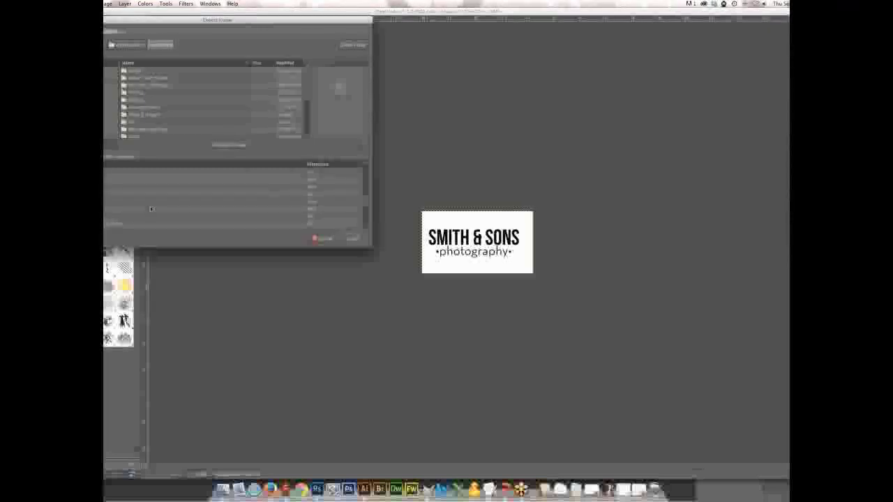
# - Browse the export file-type list, then cancel without exporting
pyautogui.scroll(-2, 160, 210)
pyautogui.scroll(-2, 159, 209)
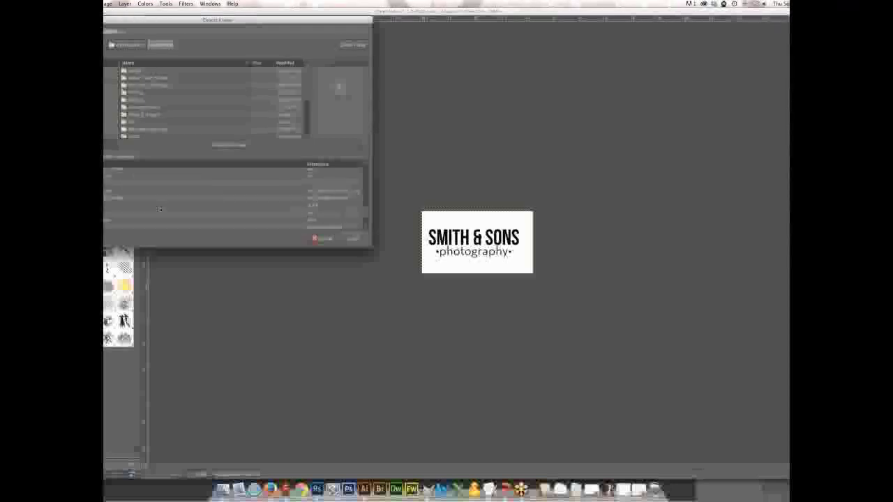
pyautogui.scroll(-2, 160, 209)
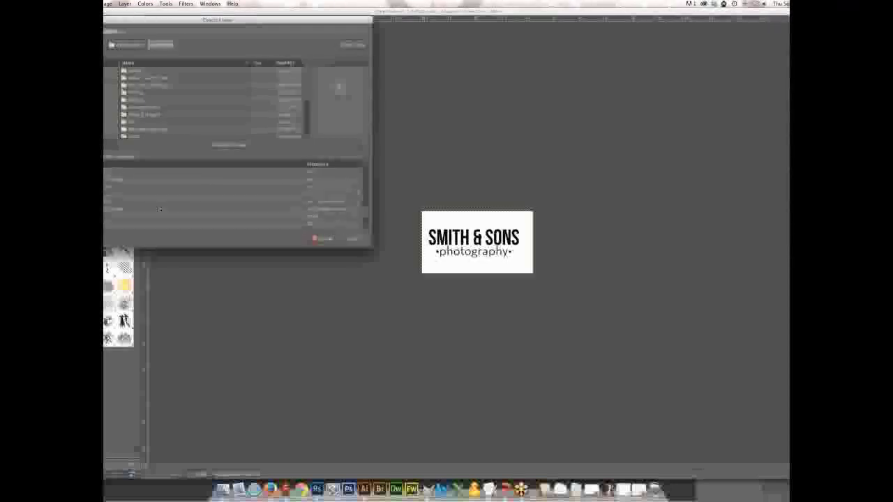
pyautogui.click(327, 240)
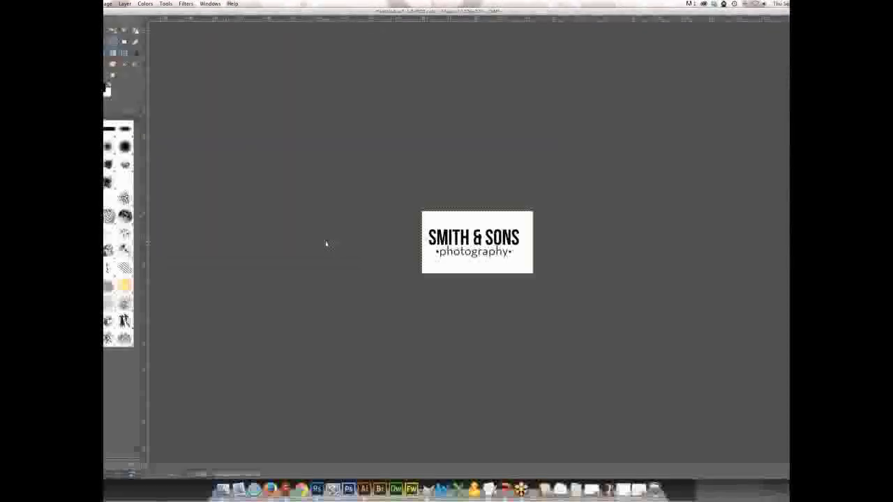